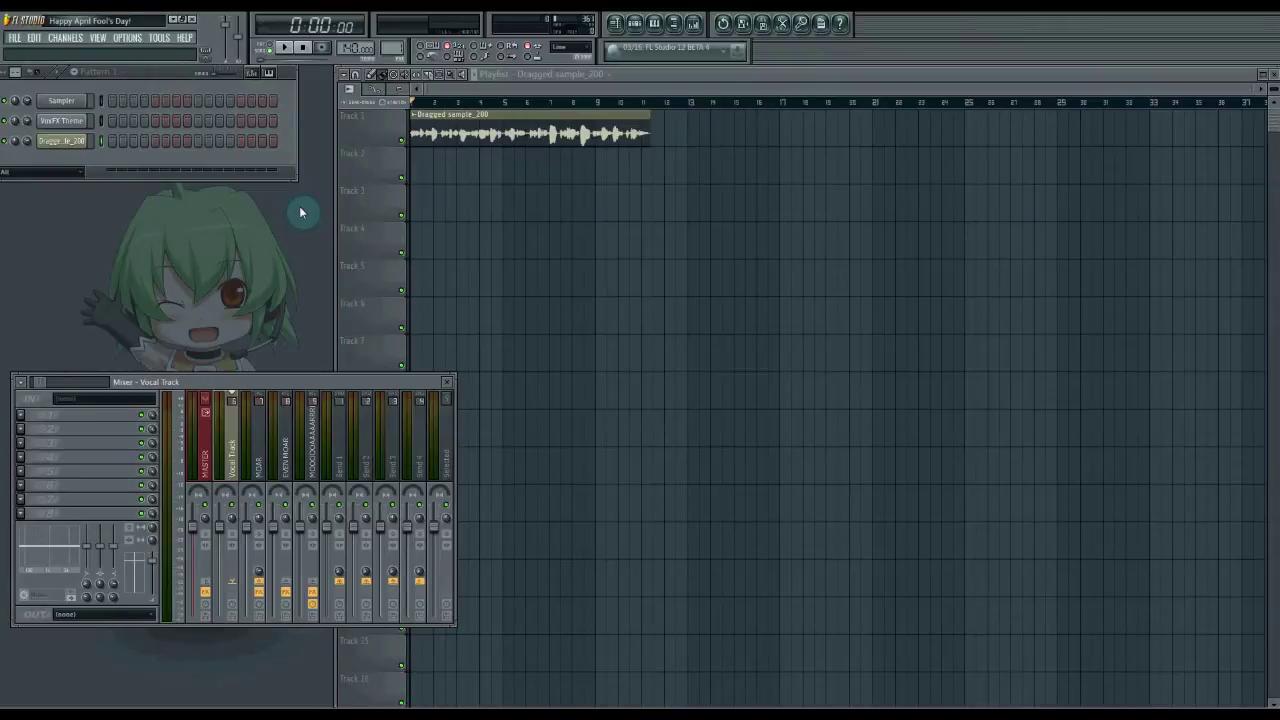
# - Play the song once, then load Soundgoodizer into the Vocal Track's first effect slot
pyautogui.click(287, 52)
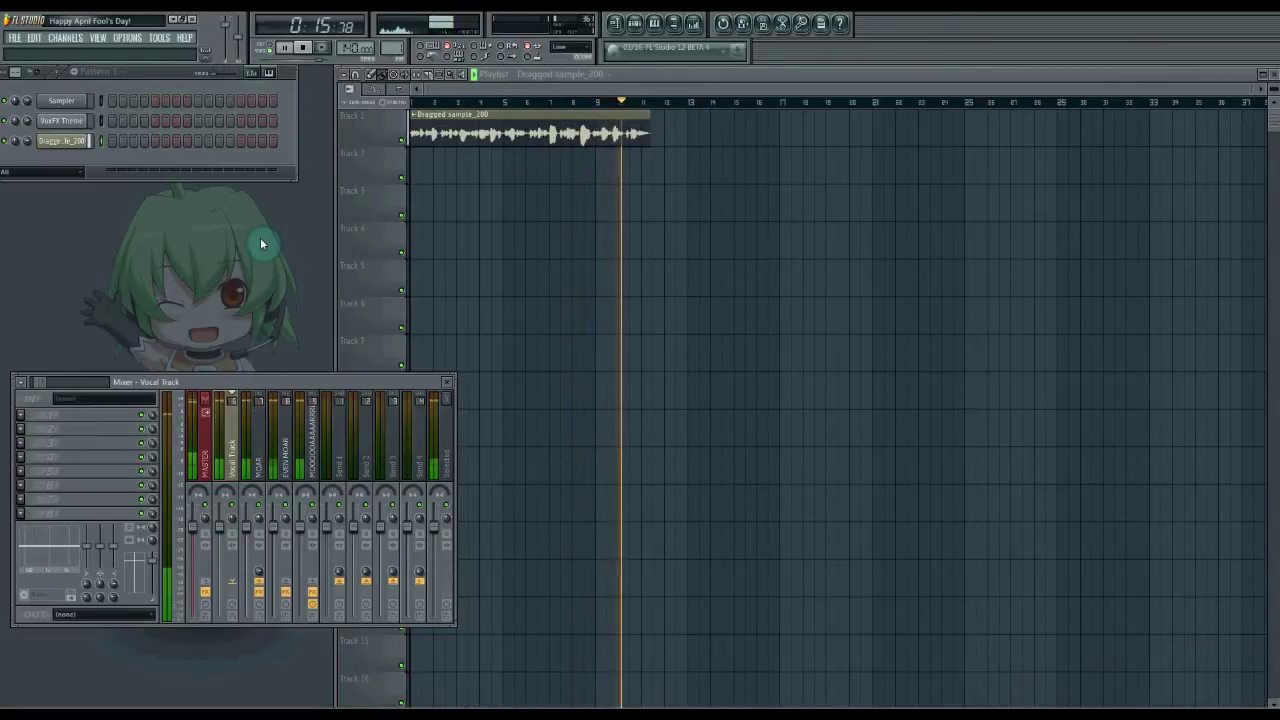
pyautogui.click(305, 48)
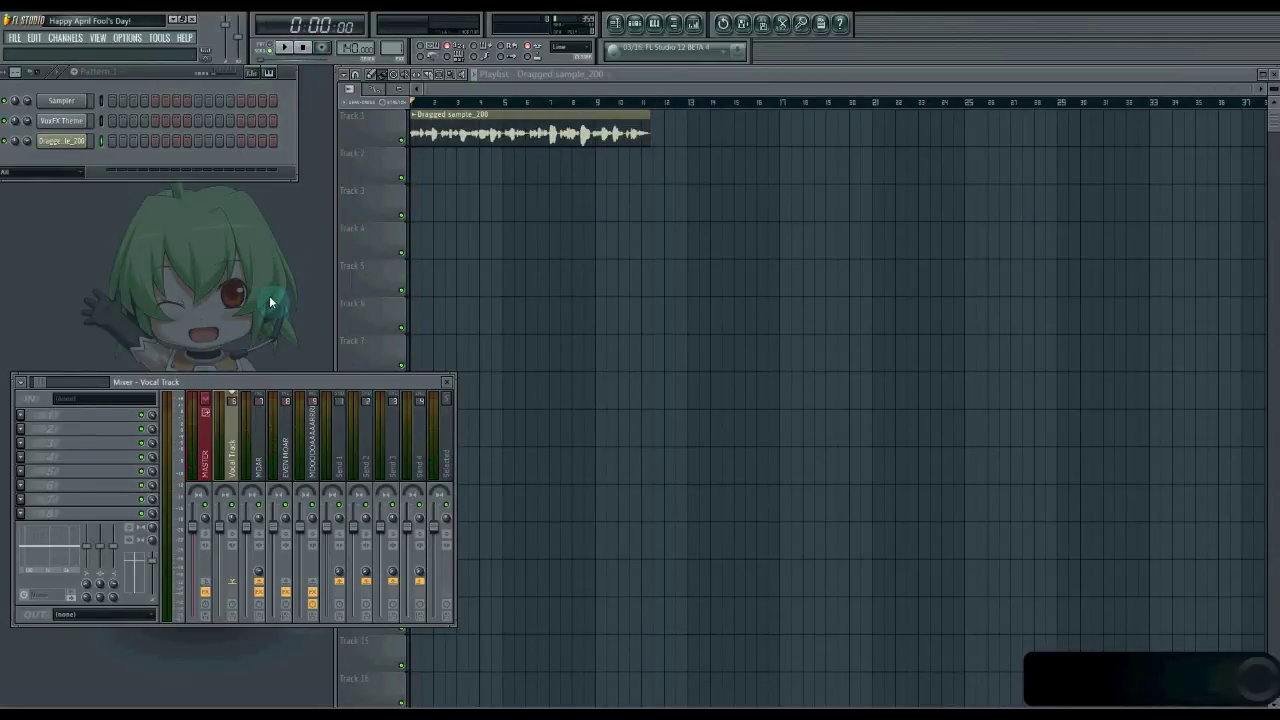
pyautogui.click(28, 421)
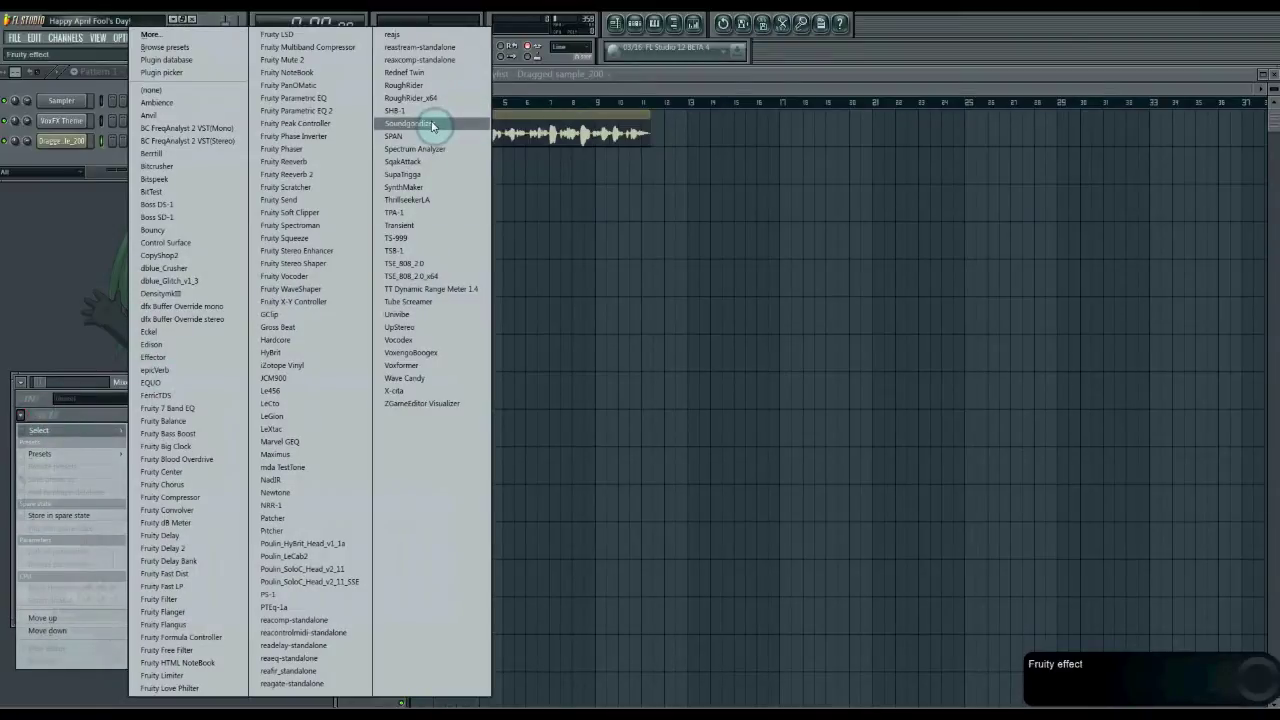
pyautogui.click(417, 147)
# - Play the song through Soundgoodizer, stop it, and drag the plugin window aside
pyautogui.click(286, 48)
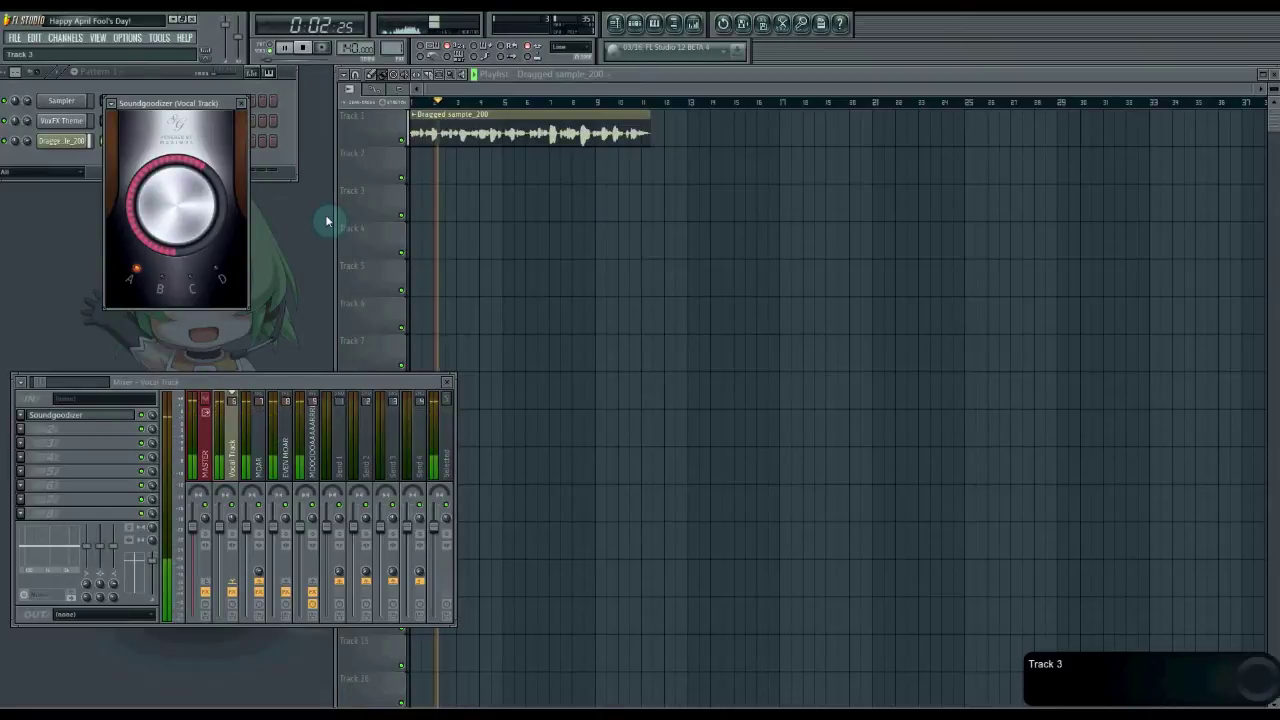
pyautogui.click(303, 48)
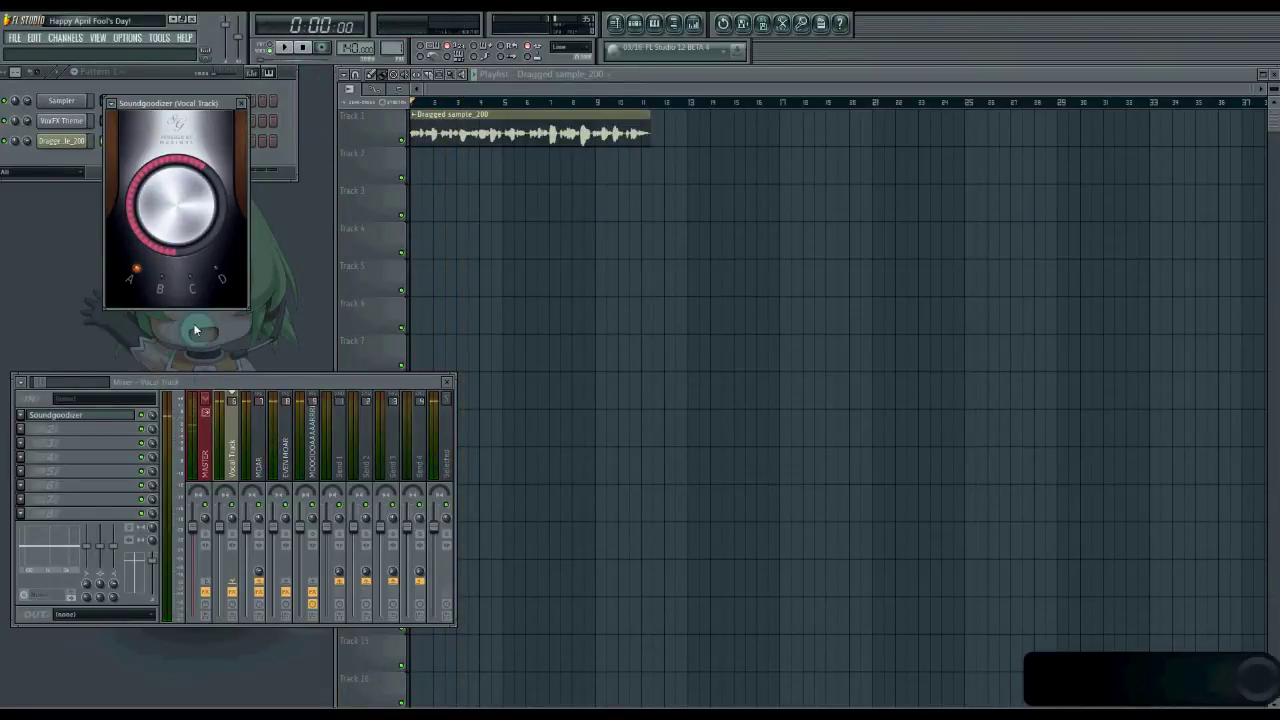
pyautogui.moveTo(188, 109); pyautogui.dragTo(276, 161)
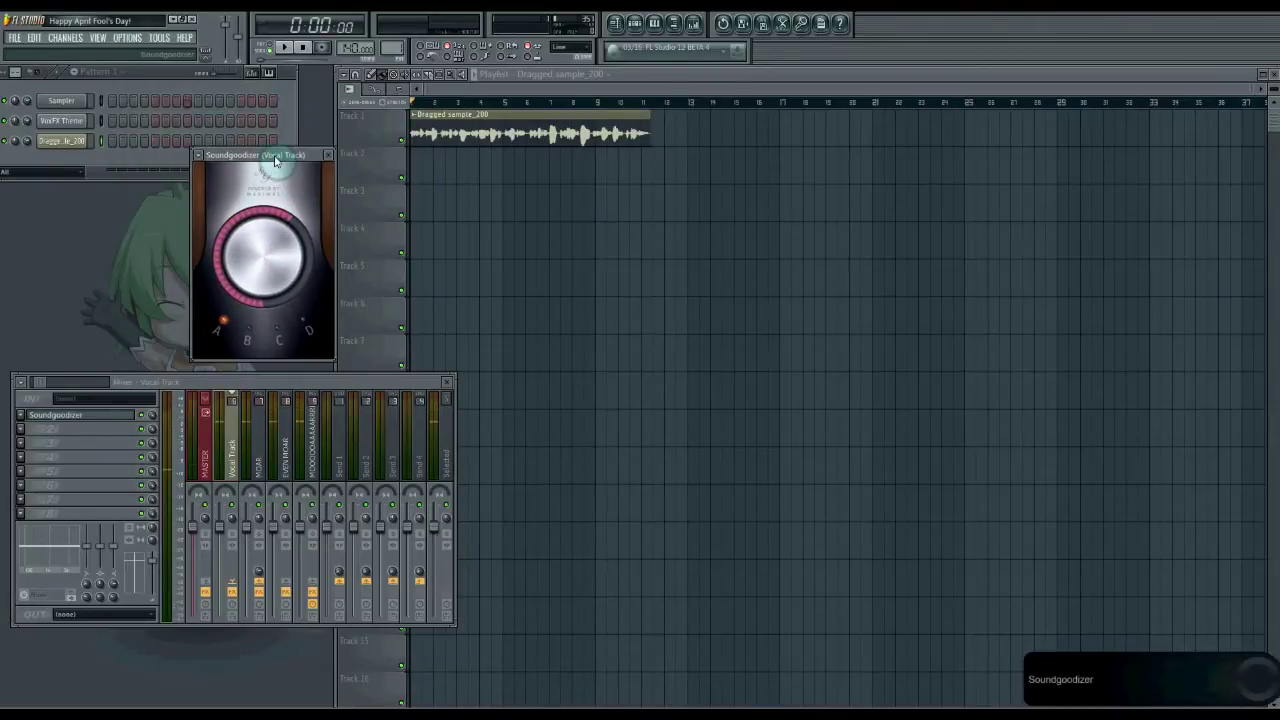
# - Add a second Soundgoodizer in effect slot 2, switch it to mode B, and play the song
pyautogui.click(25, 432)
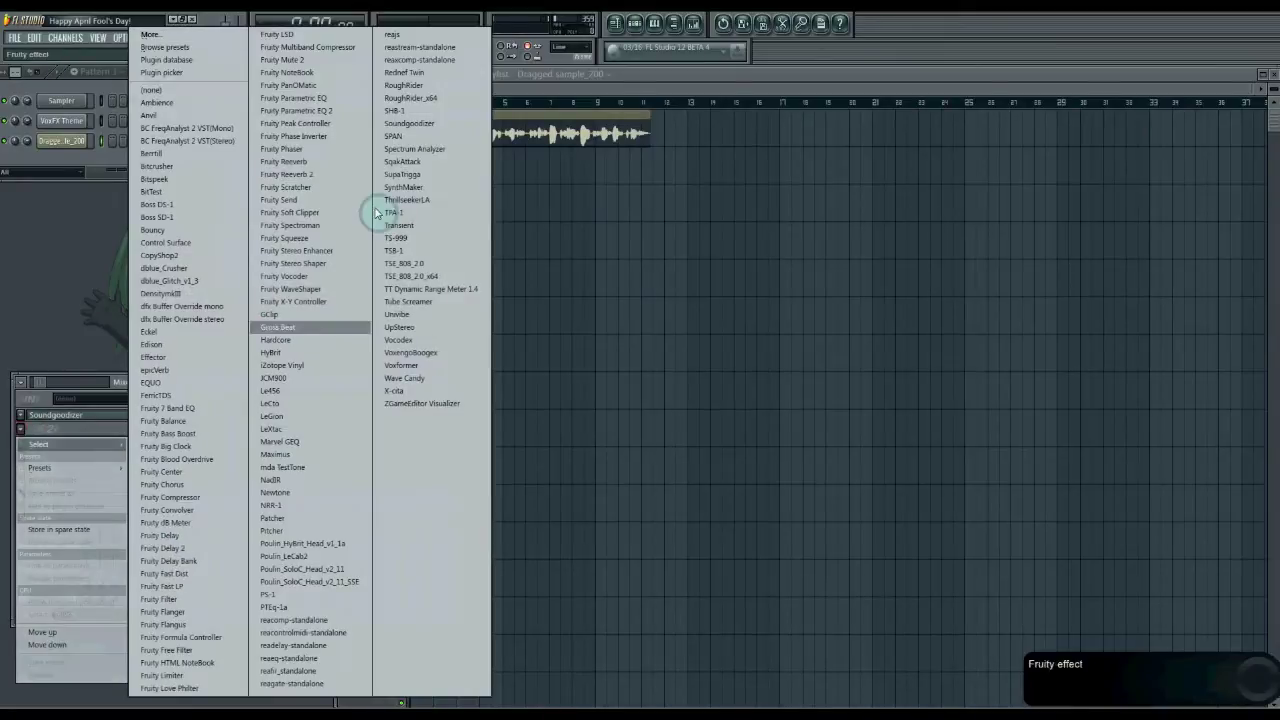
pyautogui.click(413, 131)
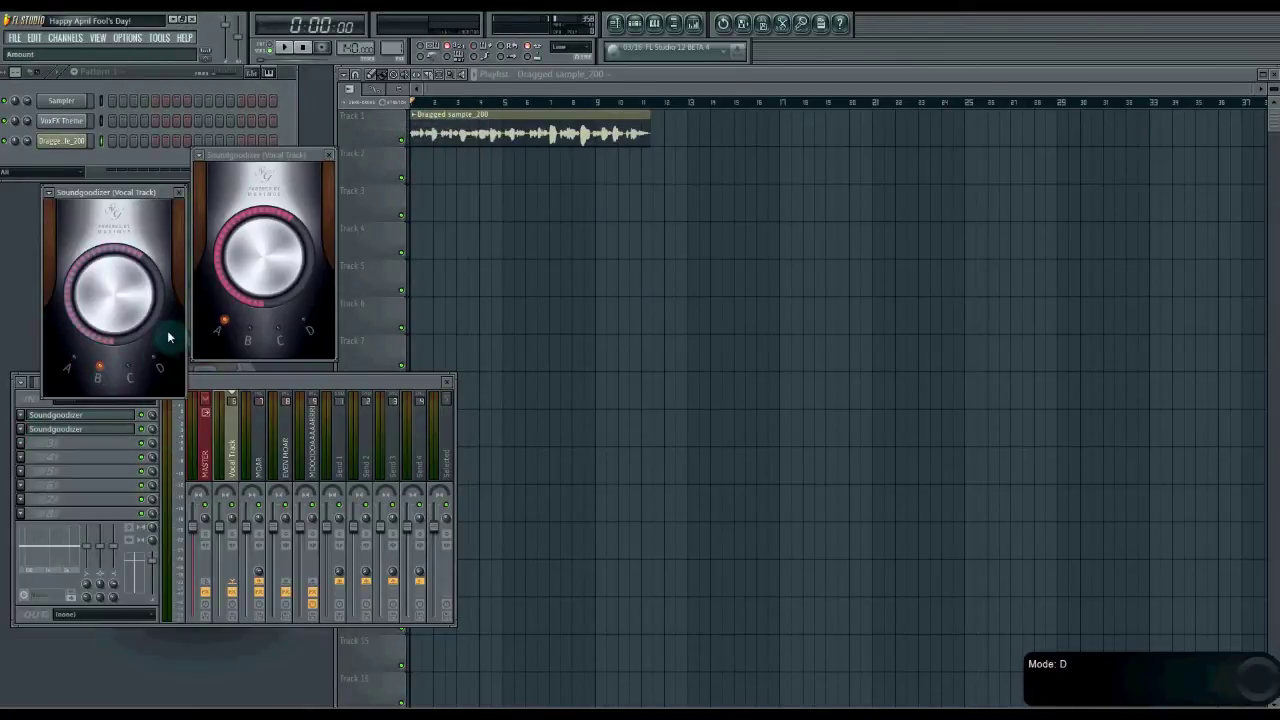
pyautogui.moveTo(69, 362); pyautogui.dragTo(154, 360)
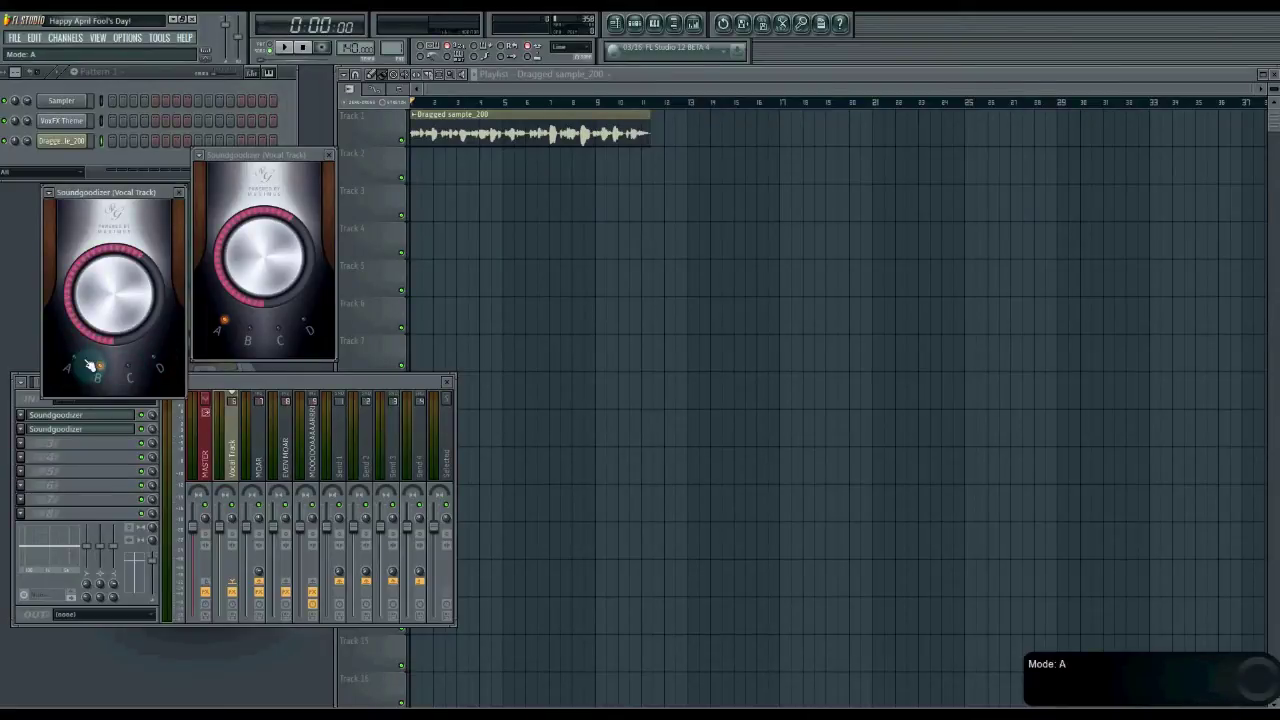
pyautogui.click(286, 48)
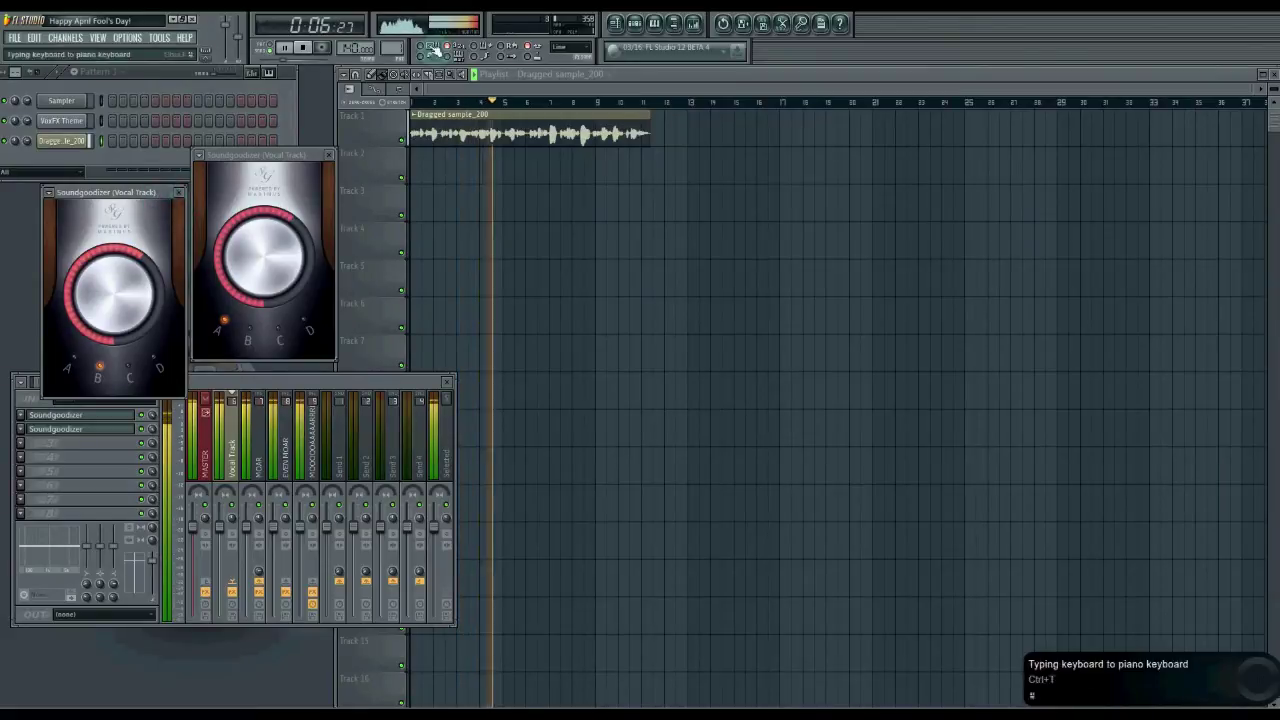
pyautogui.press('space')
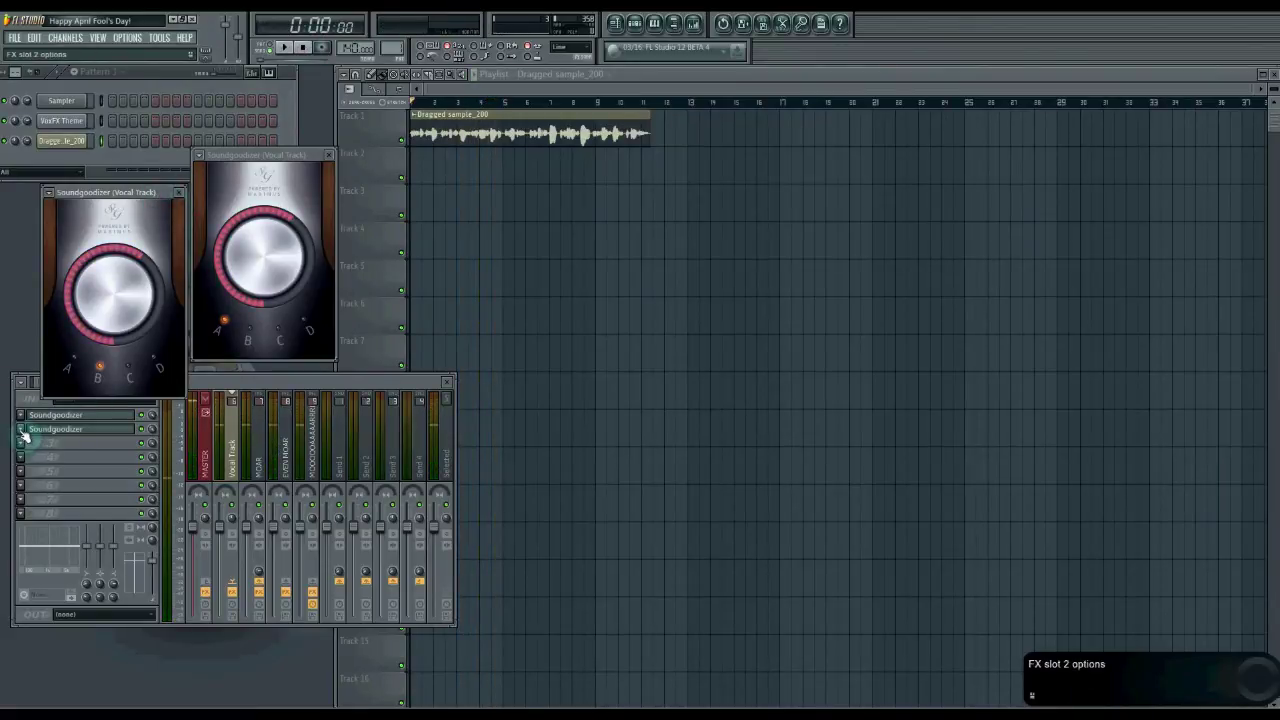
# - Load a third Soundgoodizer into effect slot 3 and play the song through it
pyautogui.click(24, 450)
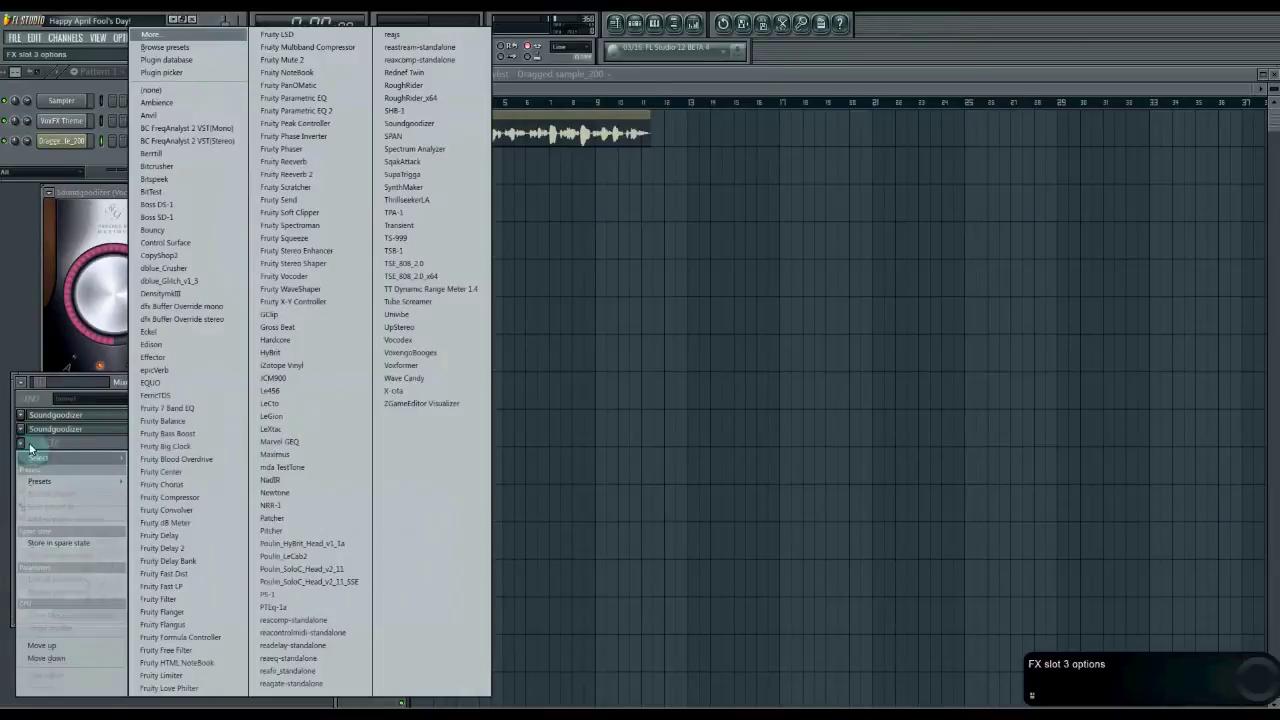
pyautogui.click(434, 130)
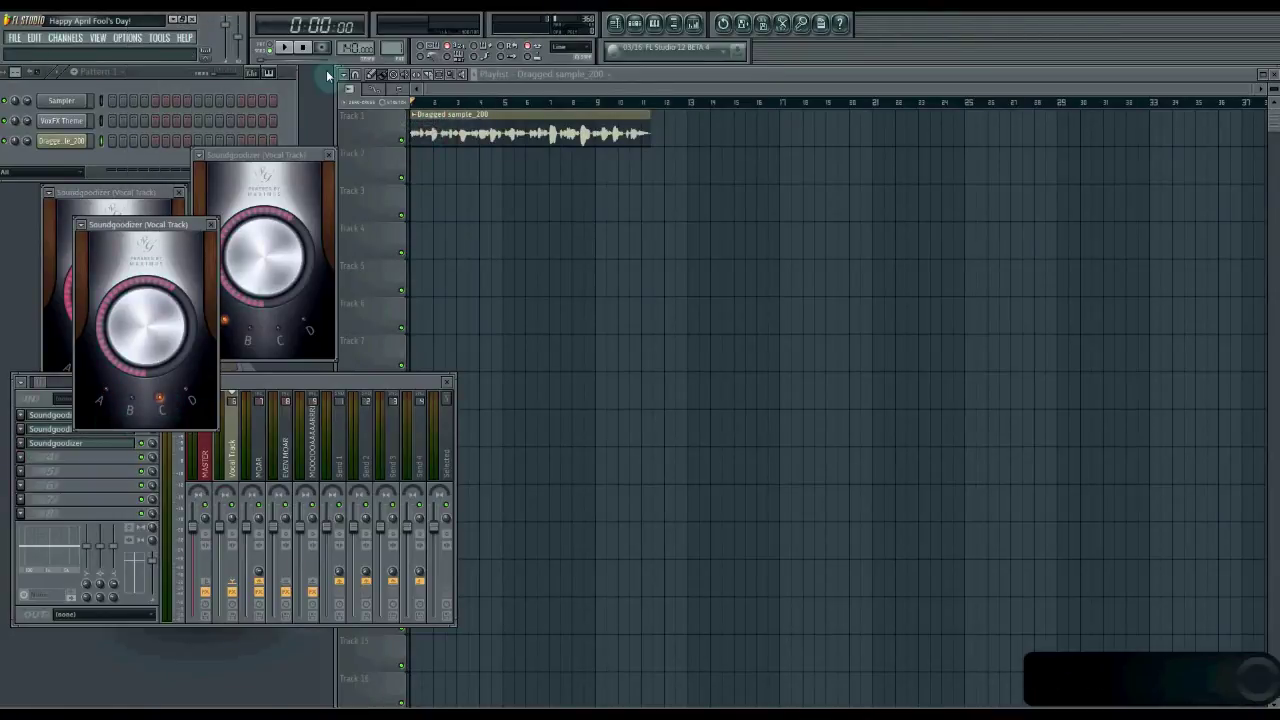
pyautogui.click(287, 49)
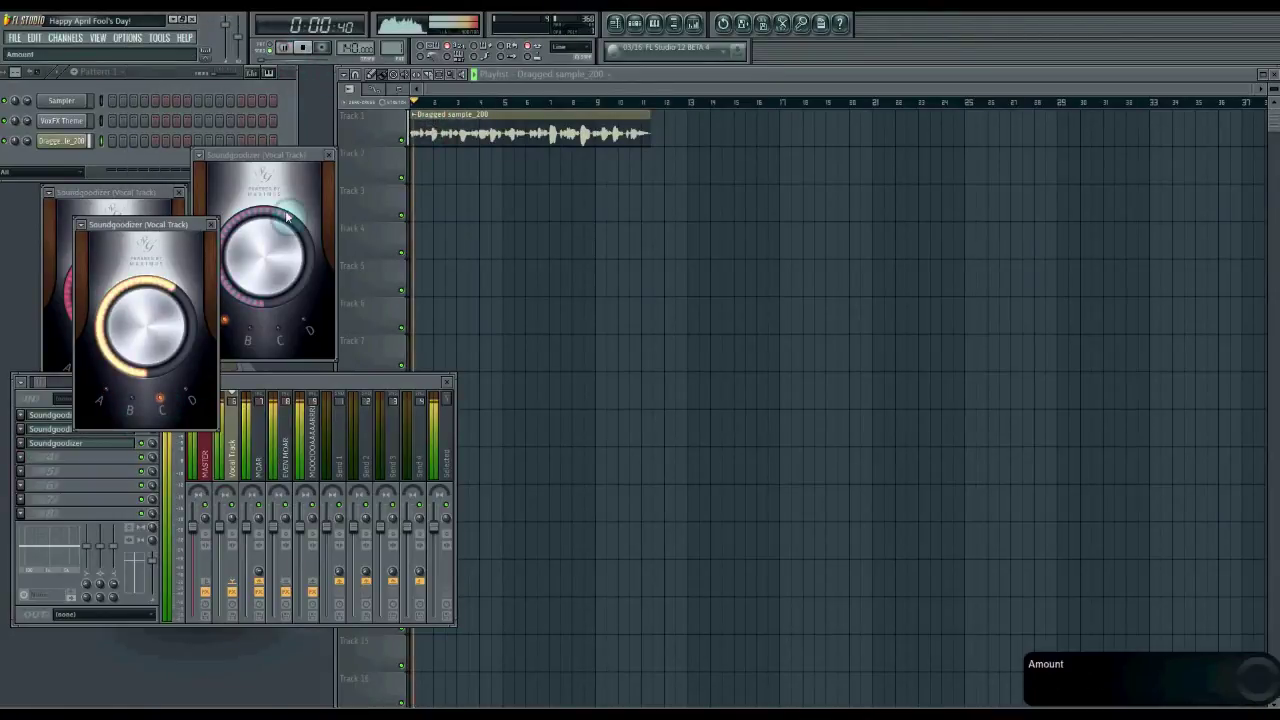
pyautogui.click(305, 48)
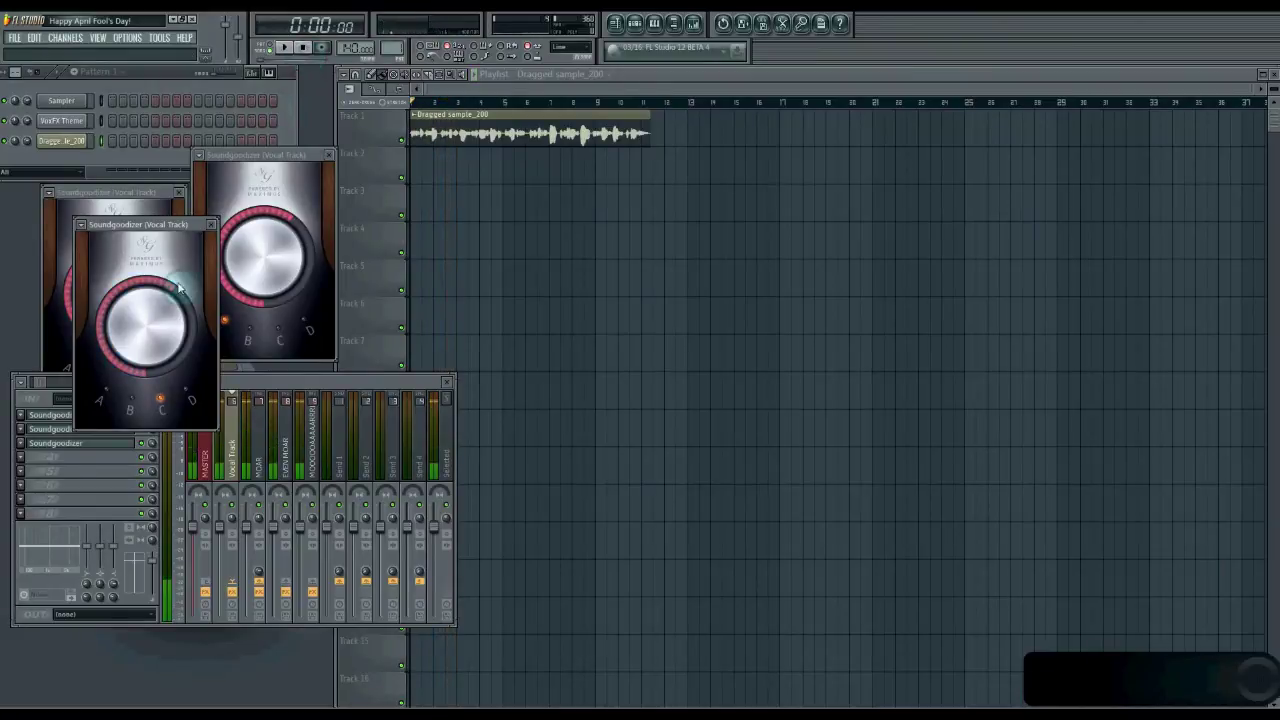
# - Load a fourth Soundgoodizer into effect slot 4 and play the song through all four
pyautogui.click(25, 460)
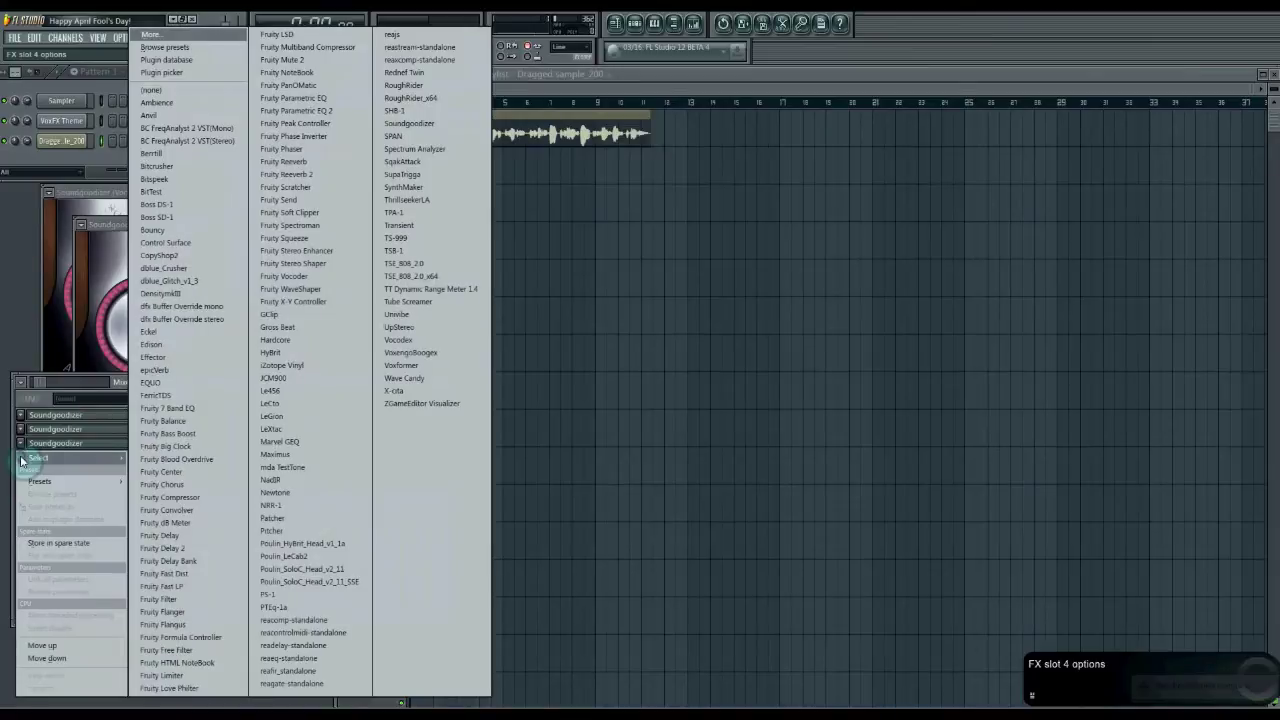
pyautogui.click(410, 123)
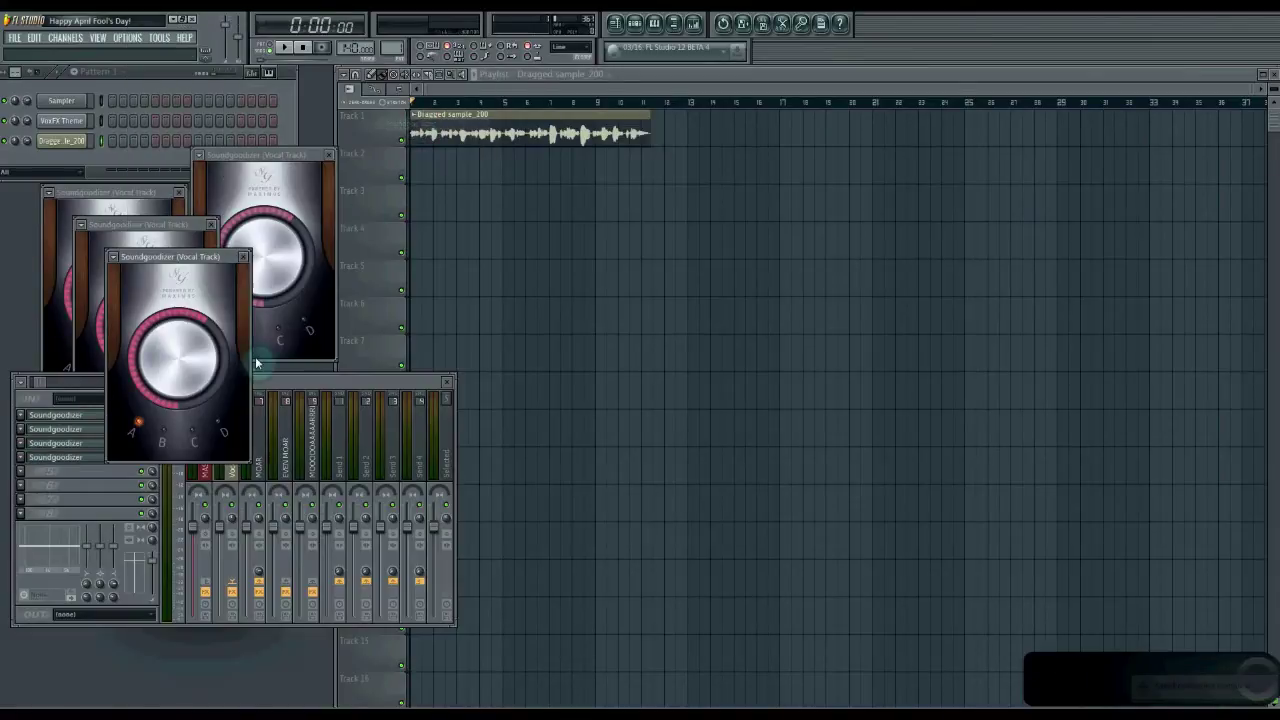
pyautogui.click(294, 56)
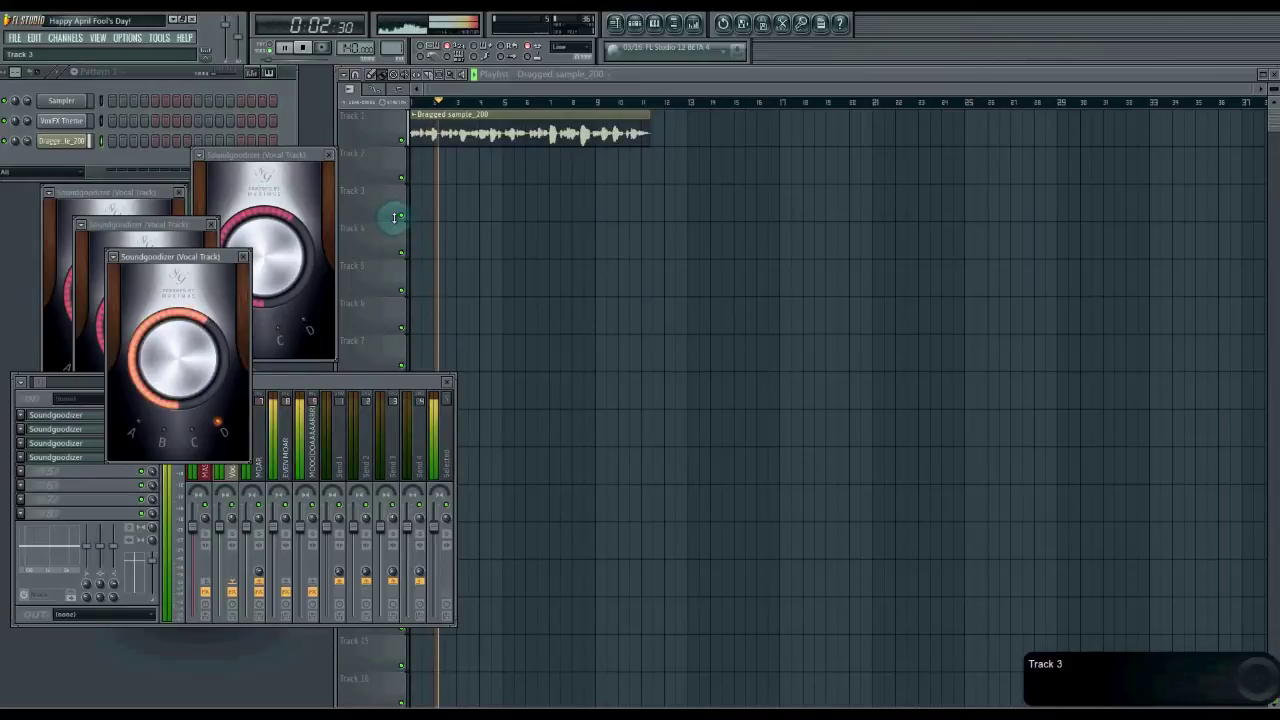
pyautogui.click(305, 48)
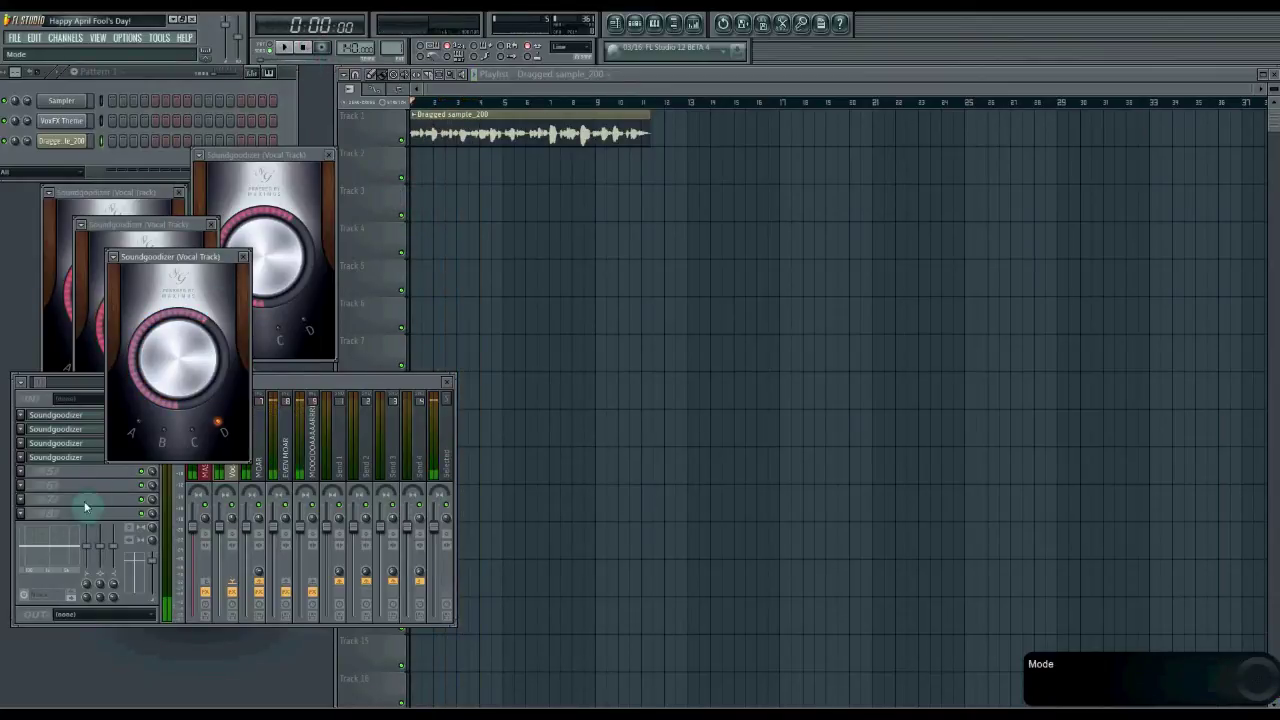
# - Fill effect slots 5 and 6 with Soundgoodizer, playing the song after each
pyautogui.click(24, 482)
pyautogui.click(411, 126)
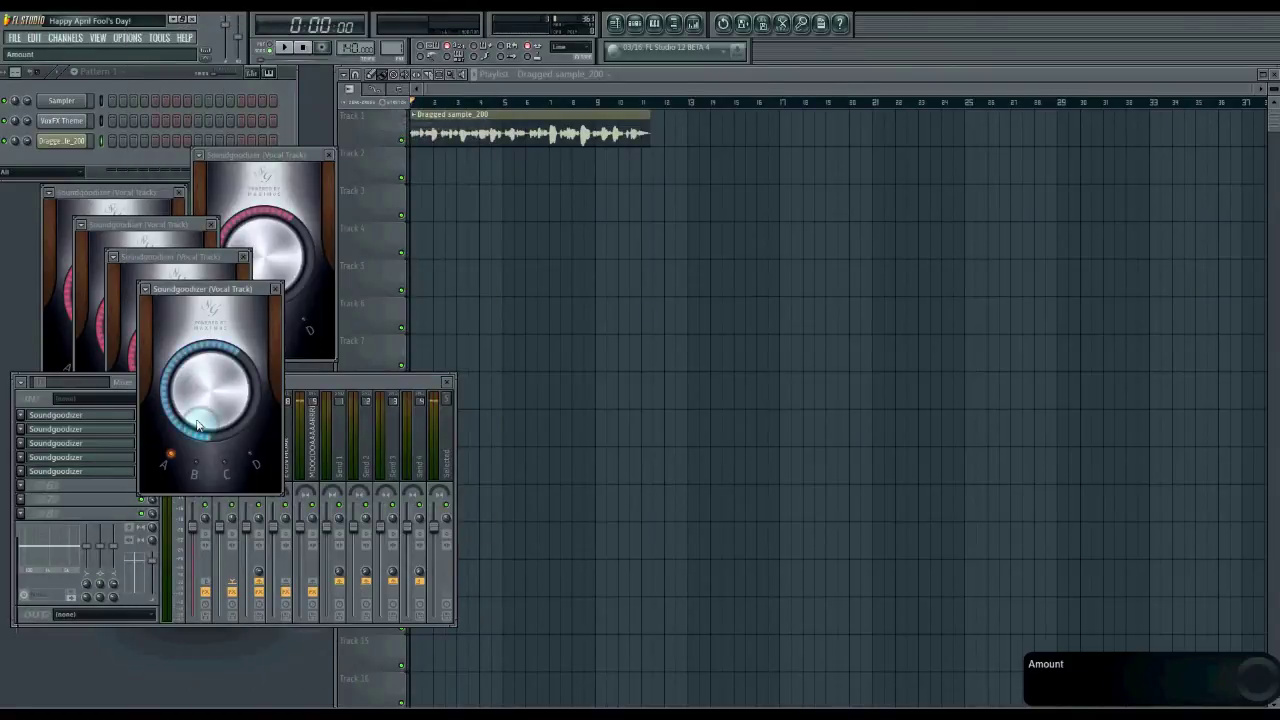
pyautogui.click(292, 52)
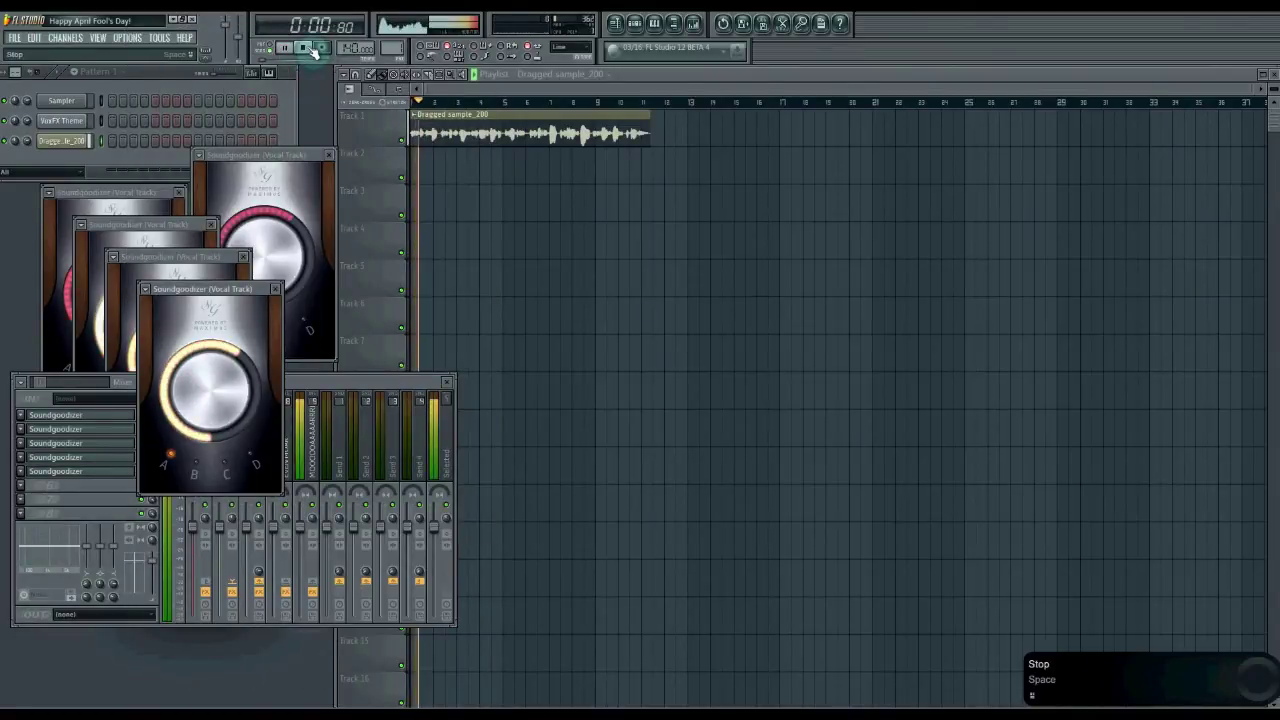
pyautogui.click(25, 487)
pyautogui.click(410, 118)
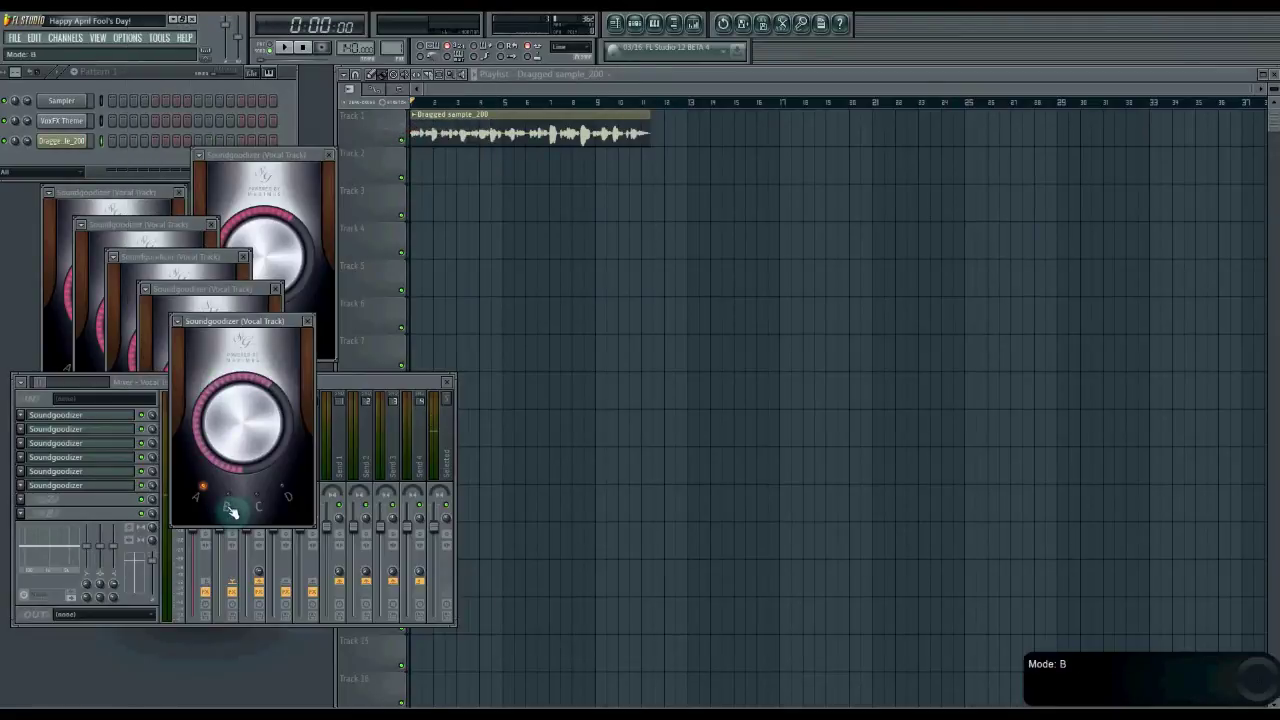
pyautogui.click(284, 49)
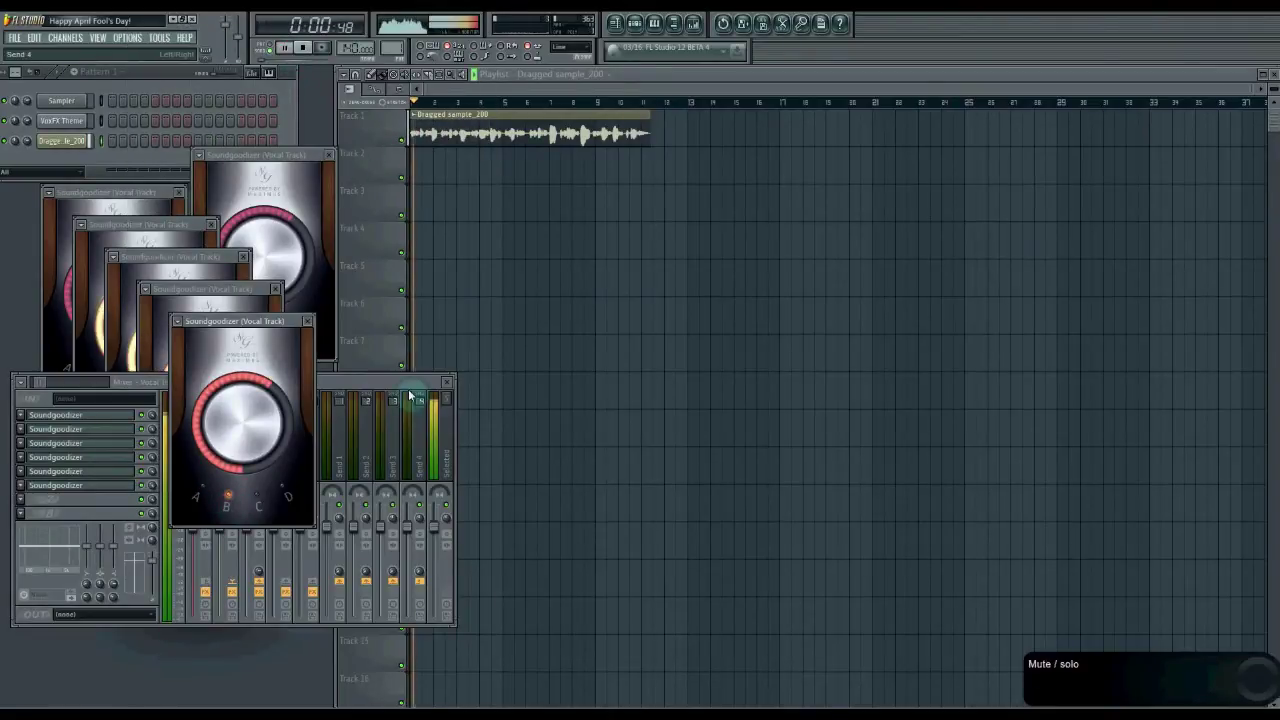
pyautogui.click(305, 48)
# - Add a seventh Soundgoodizer in slot 7, play it, and shift the mixer toward the centre-right
pyautogui.click(16, 500)
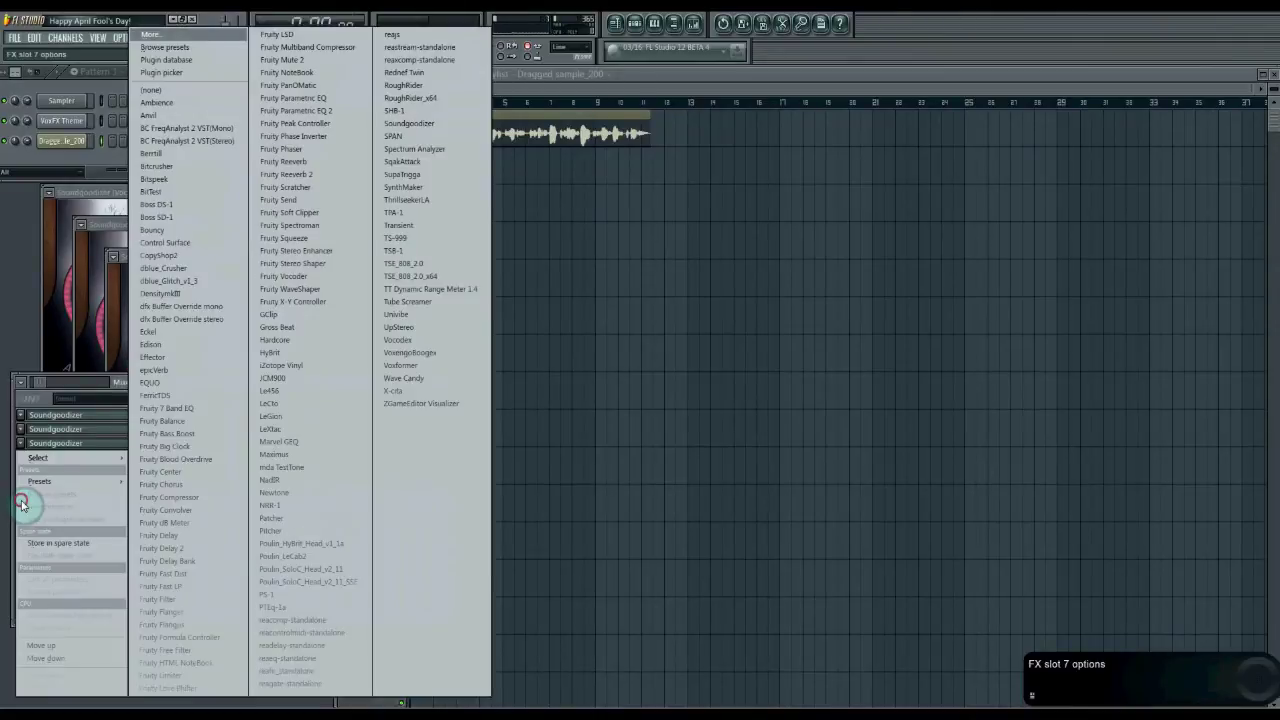
pyautogui.click(414, 126)
pyautogui.click(285, 47)
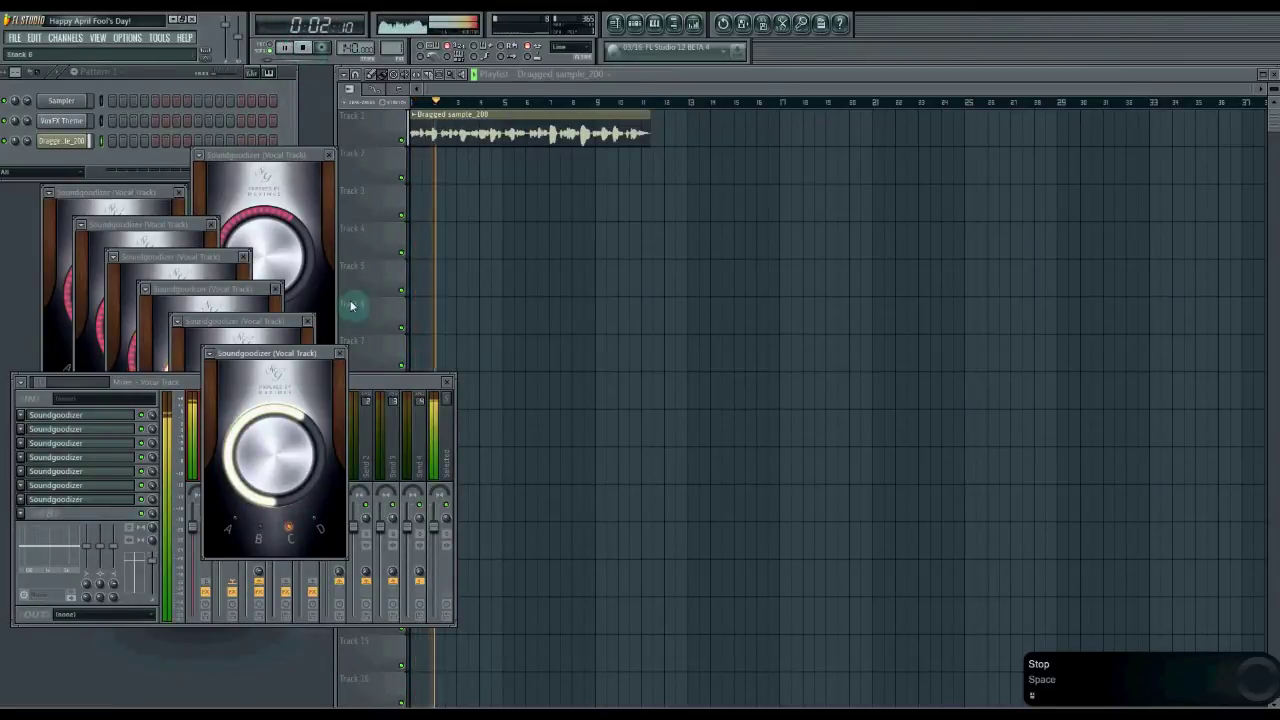
pyautogui.moveTo(385, 385); pyautogui.dragTo(688, 390)
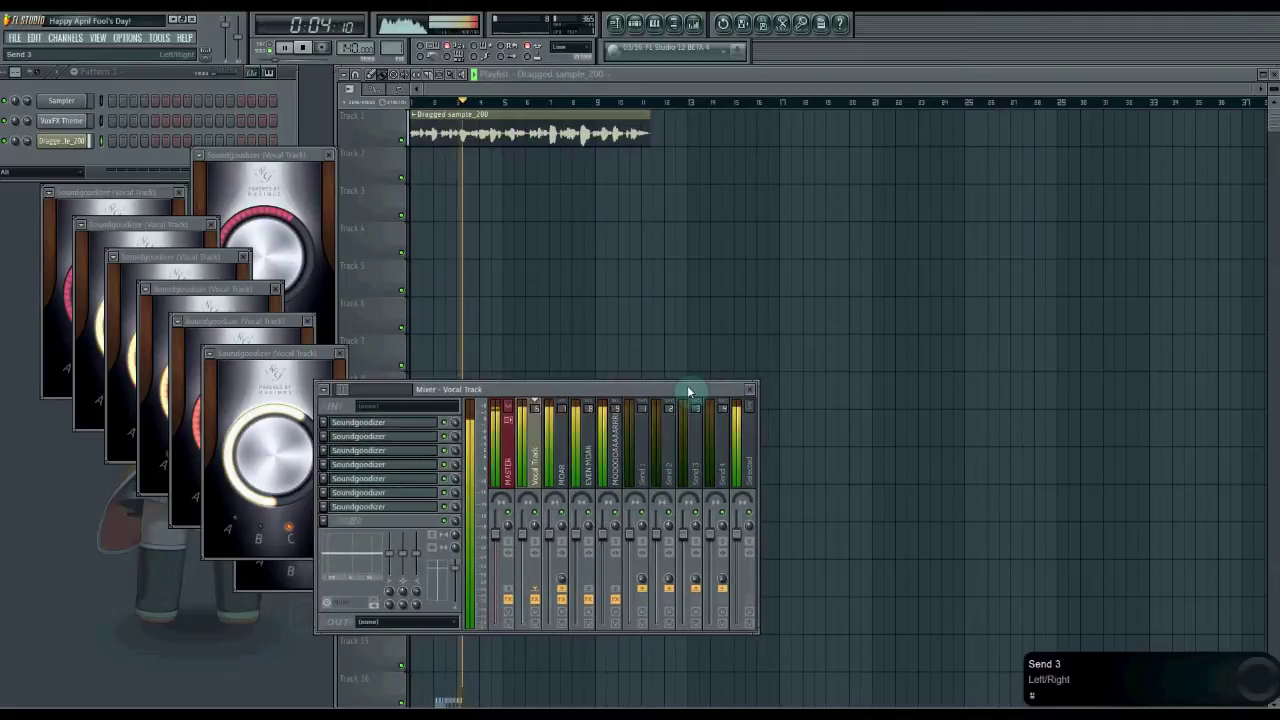
pyautogui.click(305, 48)
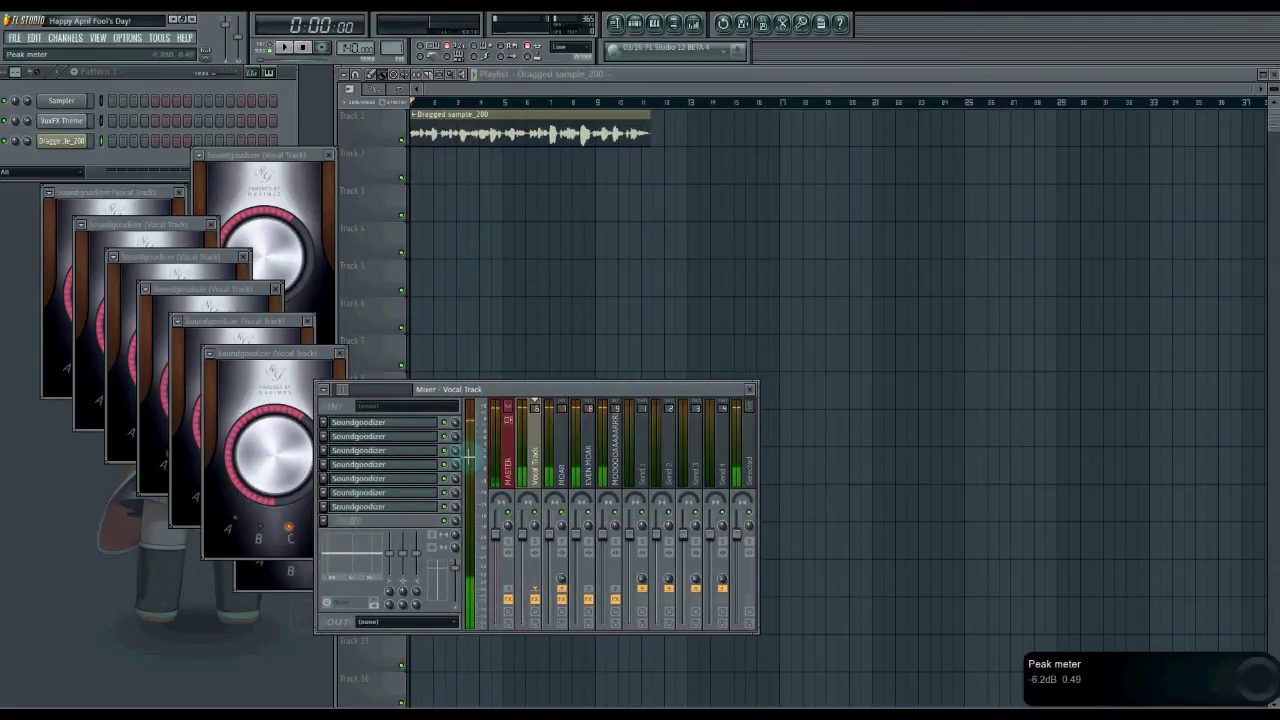
# - Load Soundgoodizer into the eighth effect slot and start playback
pyautogui.click(329, 524)
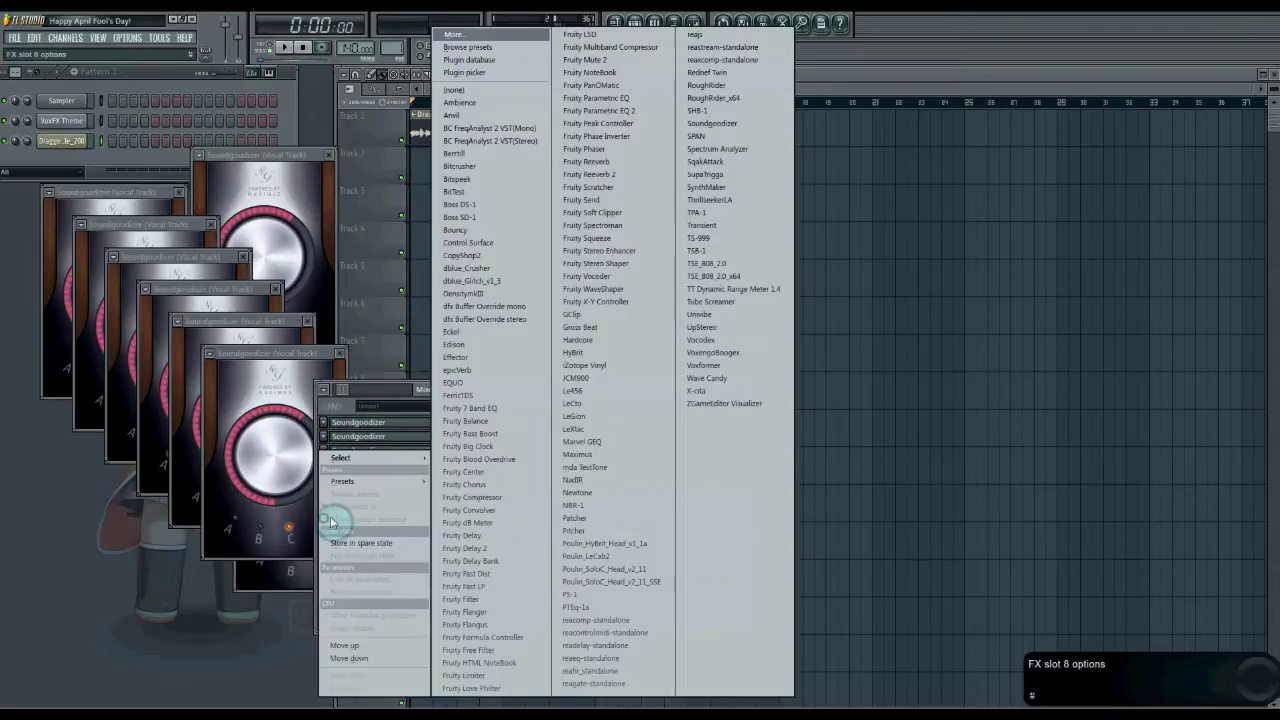
pyautogui.click(720, 128)
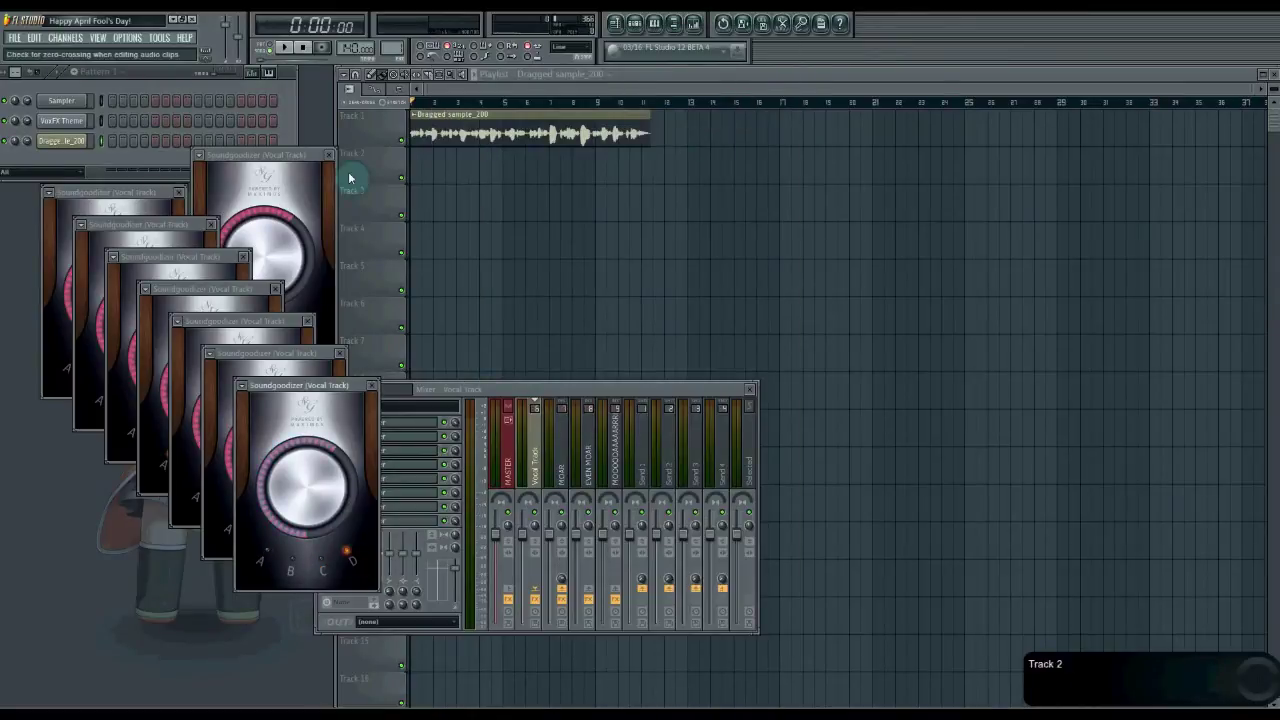
pyautogui.click(289, 48)
# - Move the mixer left from under the plugin windows, stop playback, and select the MOAR insert
pyautogui.moveTo(478, 386); pyautogui.dragTo(234, 396)
pyautogui.click(303, 47)
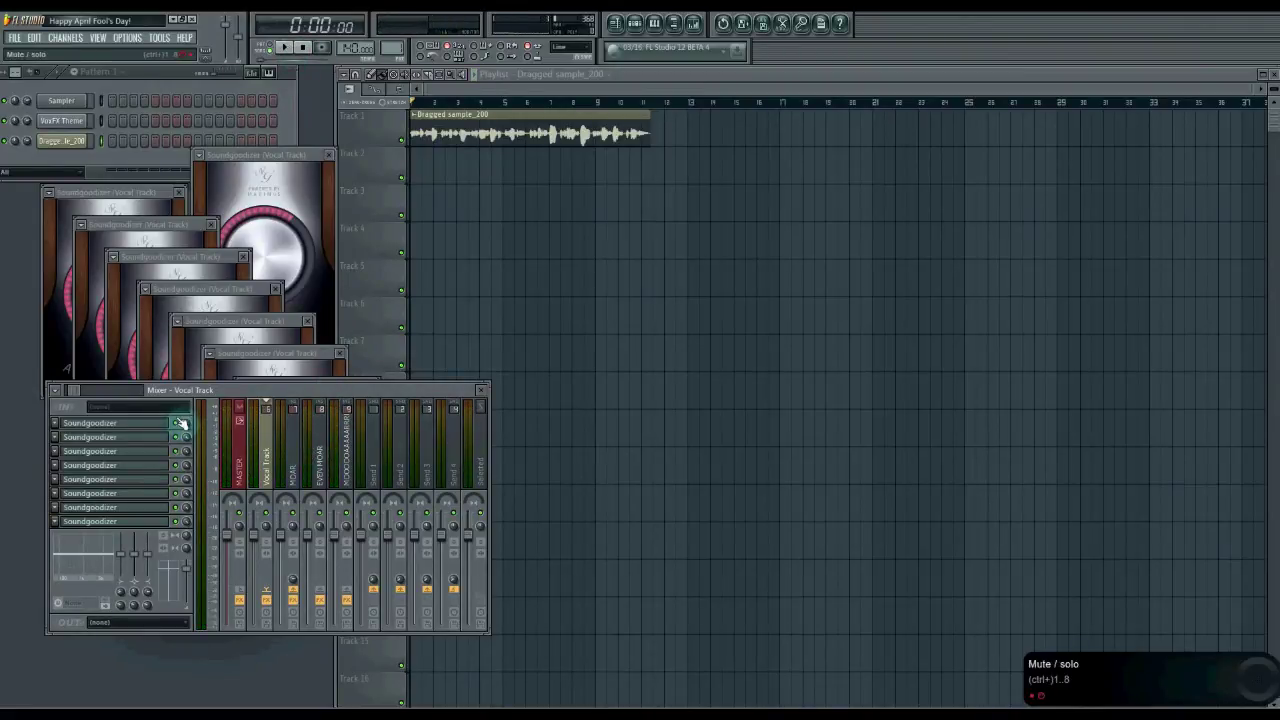
pyautogui.click(294, 436)
# - Start the song and open all eight of the MOAR insert's Soundgoodizer windows one by one
pyautogui.click(285, 47)
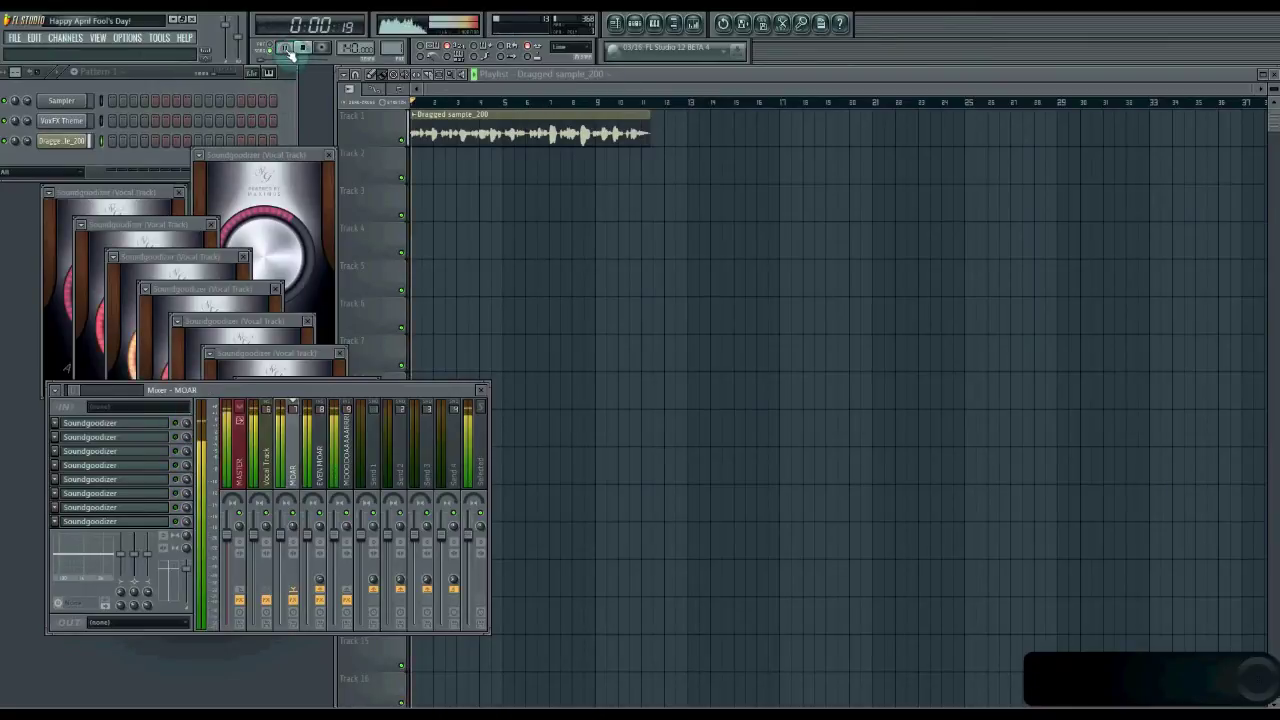
pyautogui.click(143, 424)
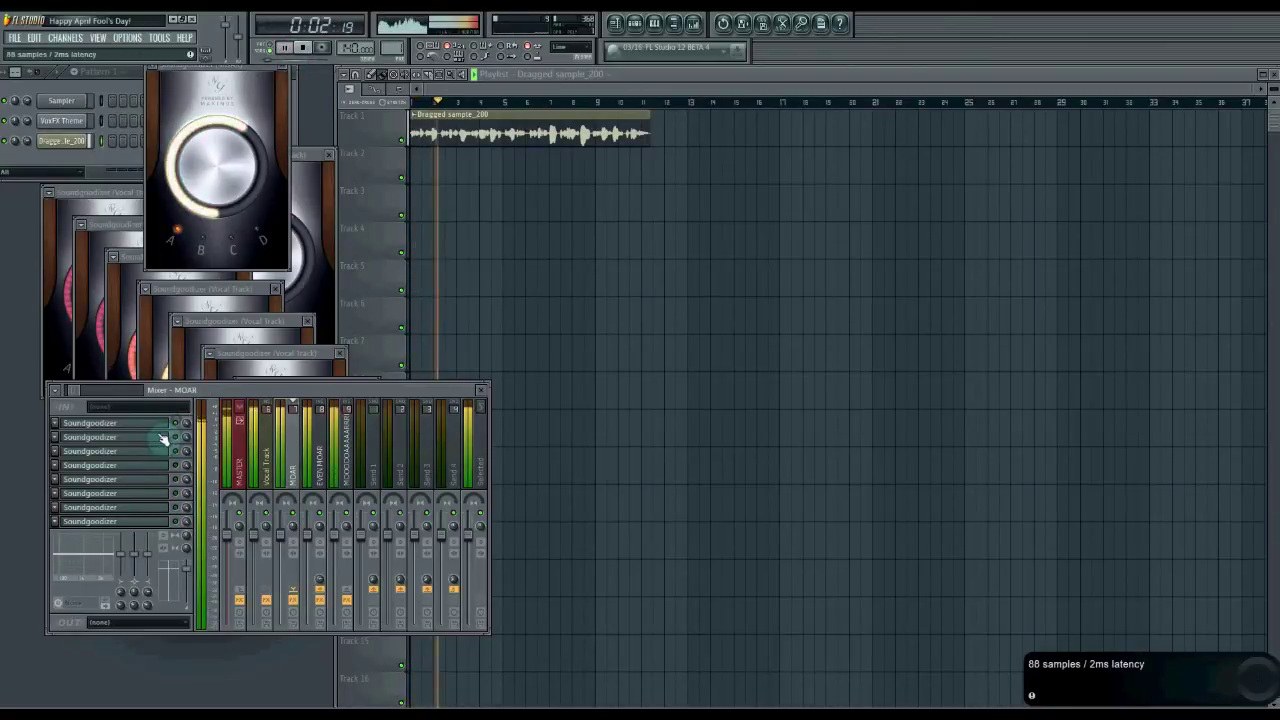
pyautogui.click(163, 437)
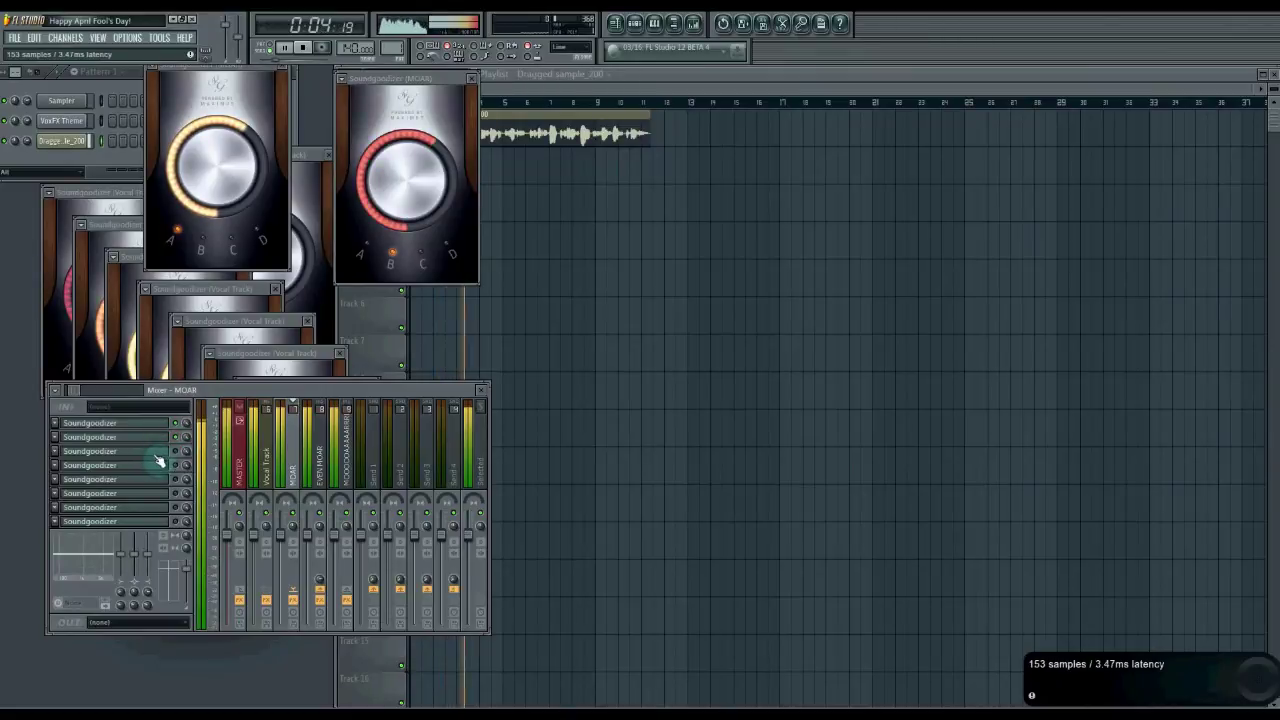
pyautogui.click(165, 451)
pyautogui.click(150, 466)
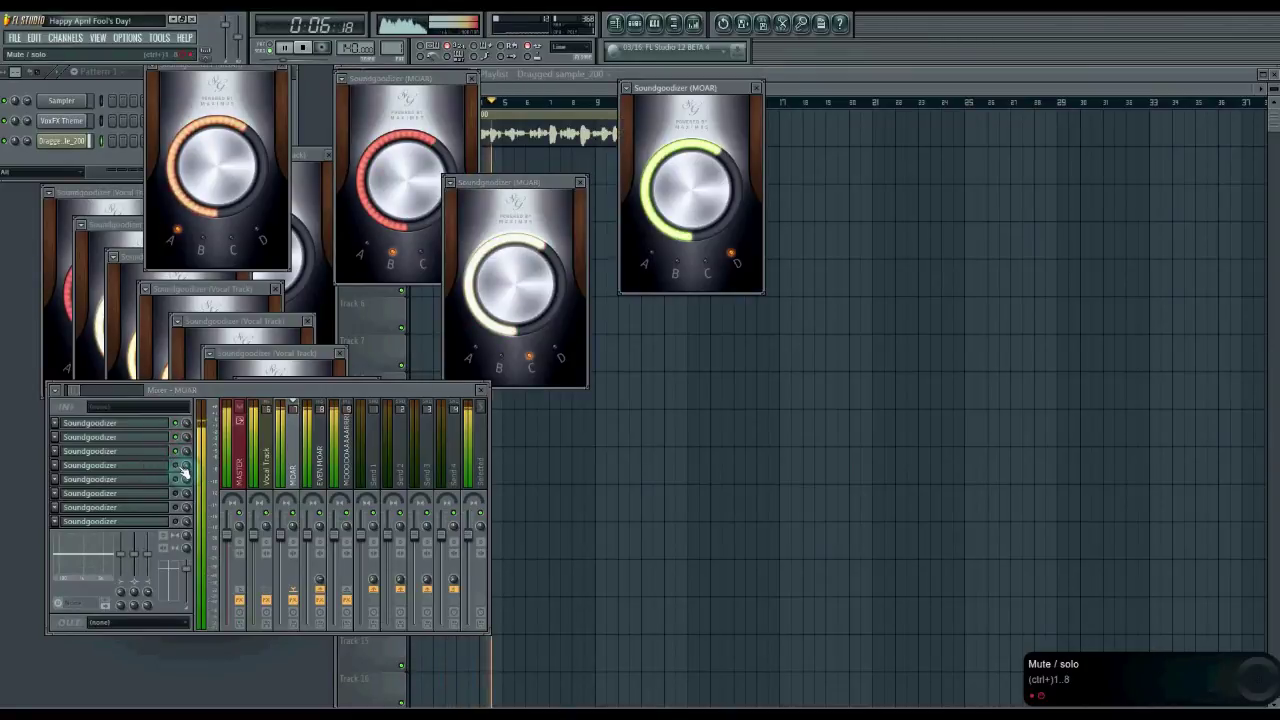
pyautogui.click(166, 480)
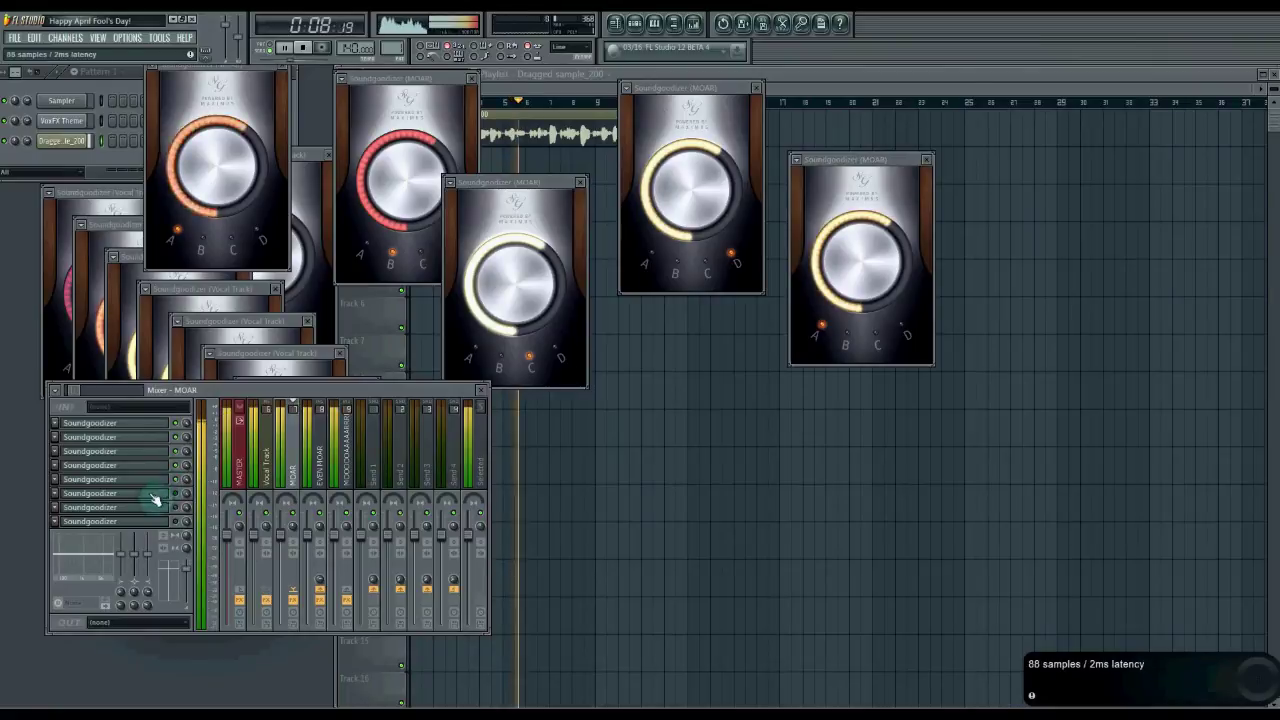
pyautogui.click(158, 494)
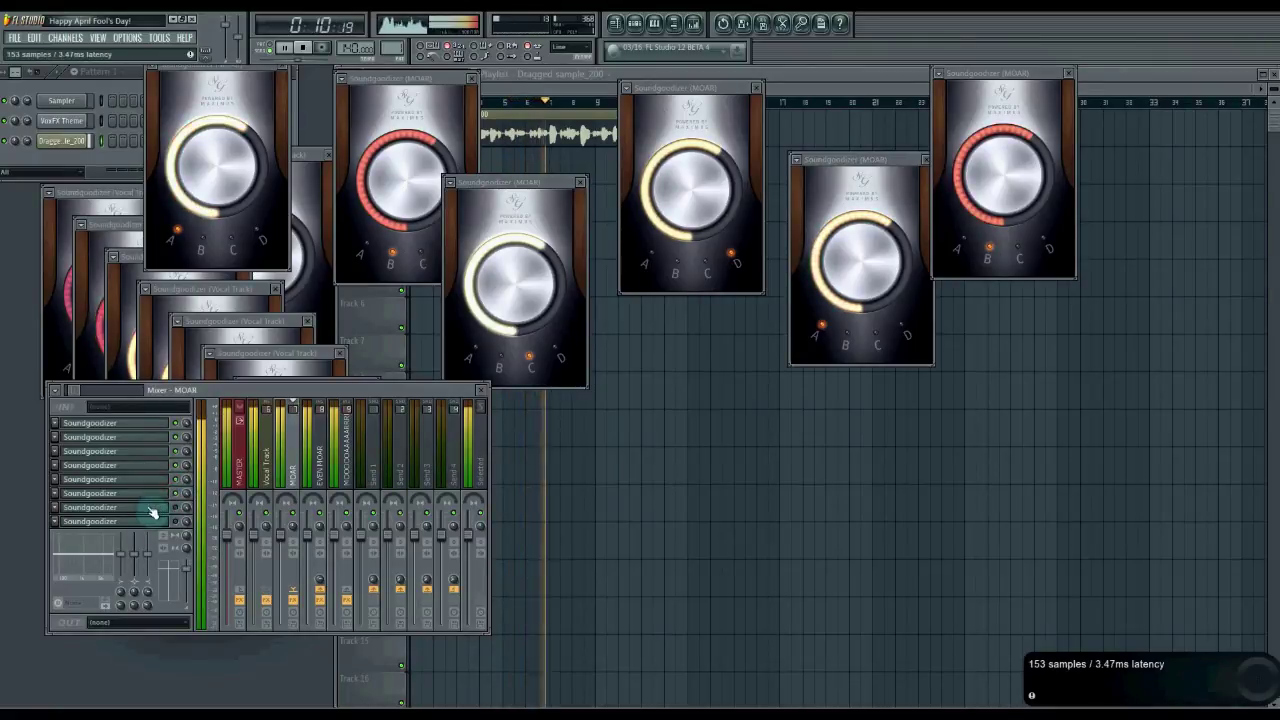
pyautogui.click(163, 507)
pyautogui.click(158, 521)
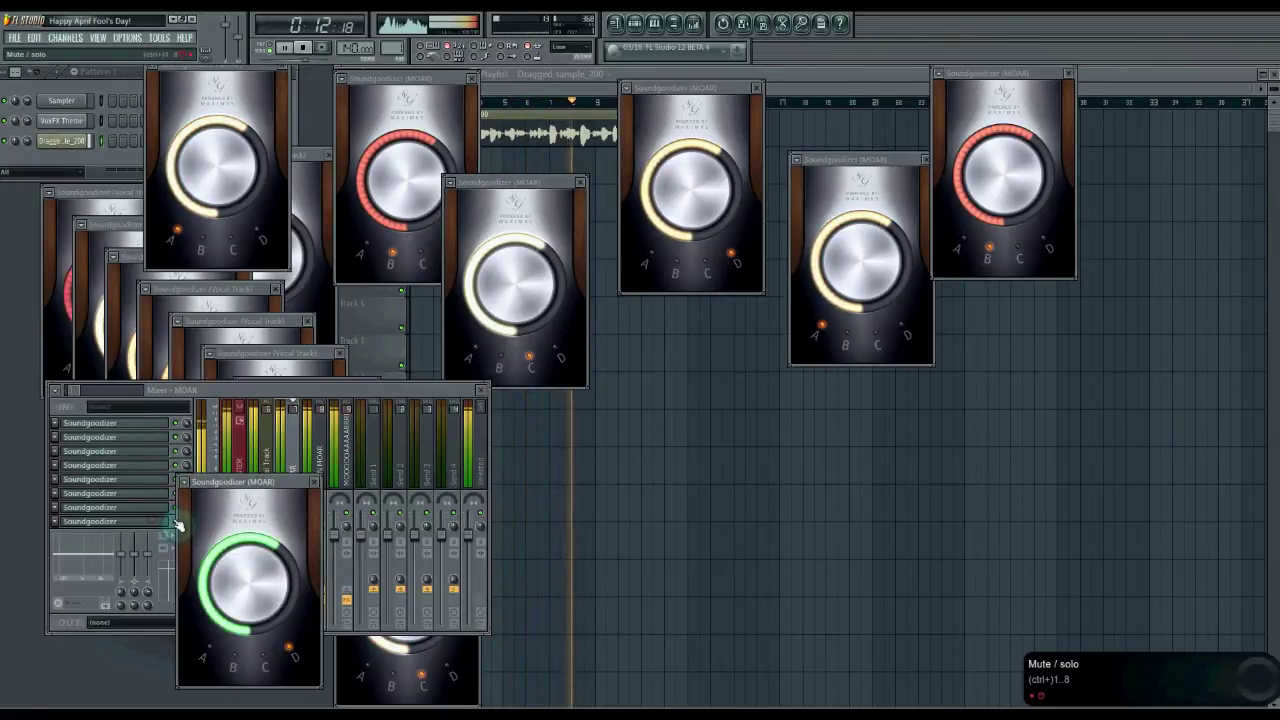
# - Select the EVEN MOAR insert and open each of its eight Soundgoodizer windows
pyautogui.click(306, 452)
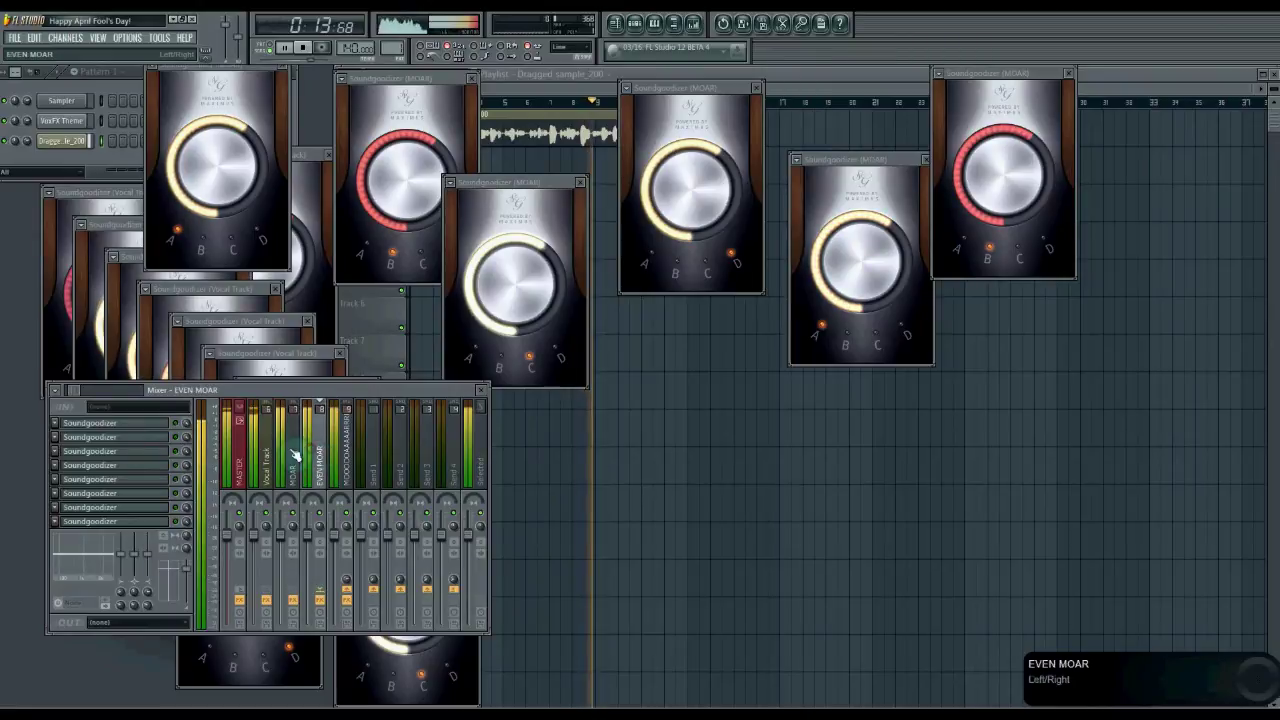
pyautogui.click(163, 423)
pyautogui.click(163, 437)
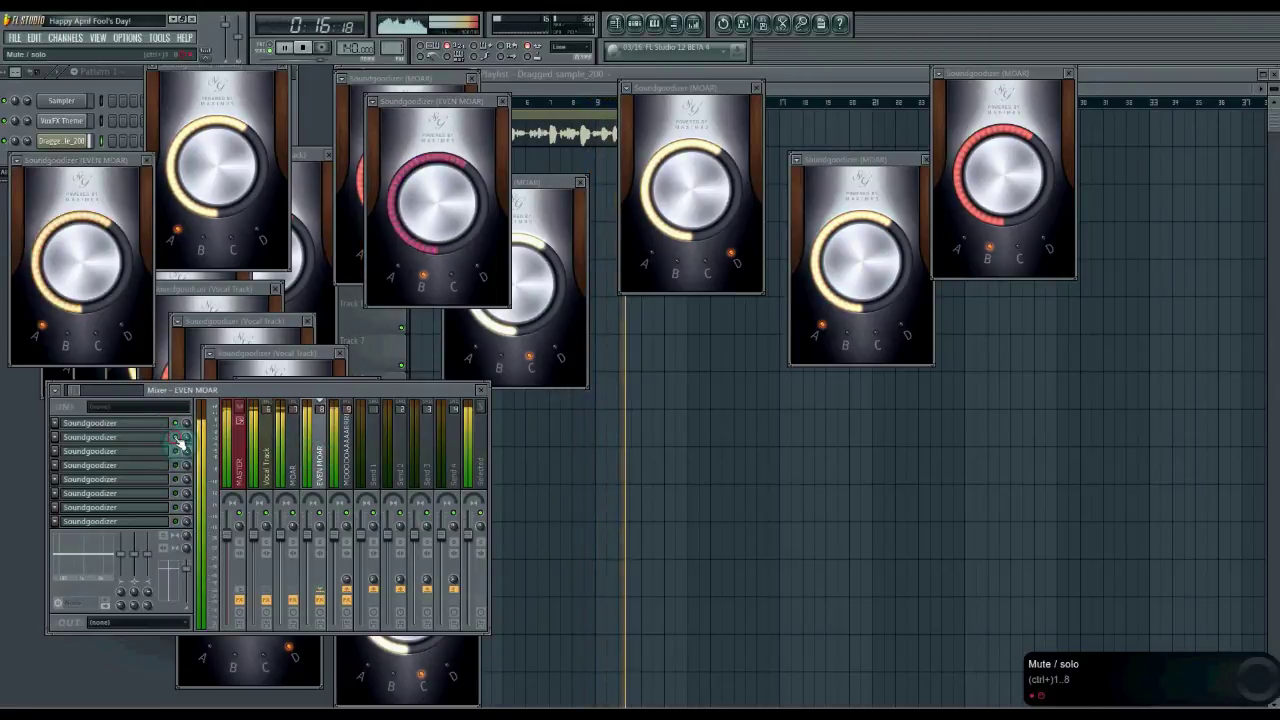
pyautogui.click(165, 451)
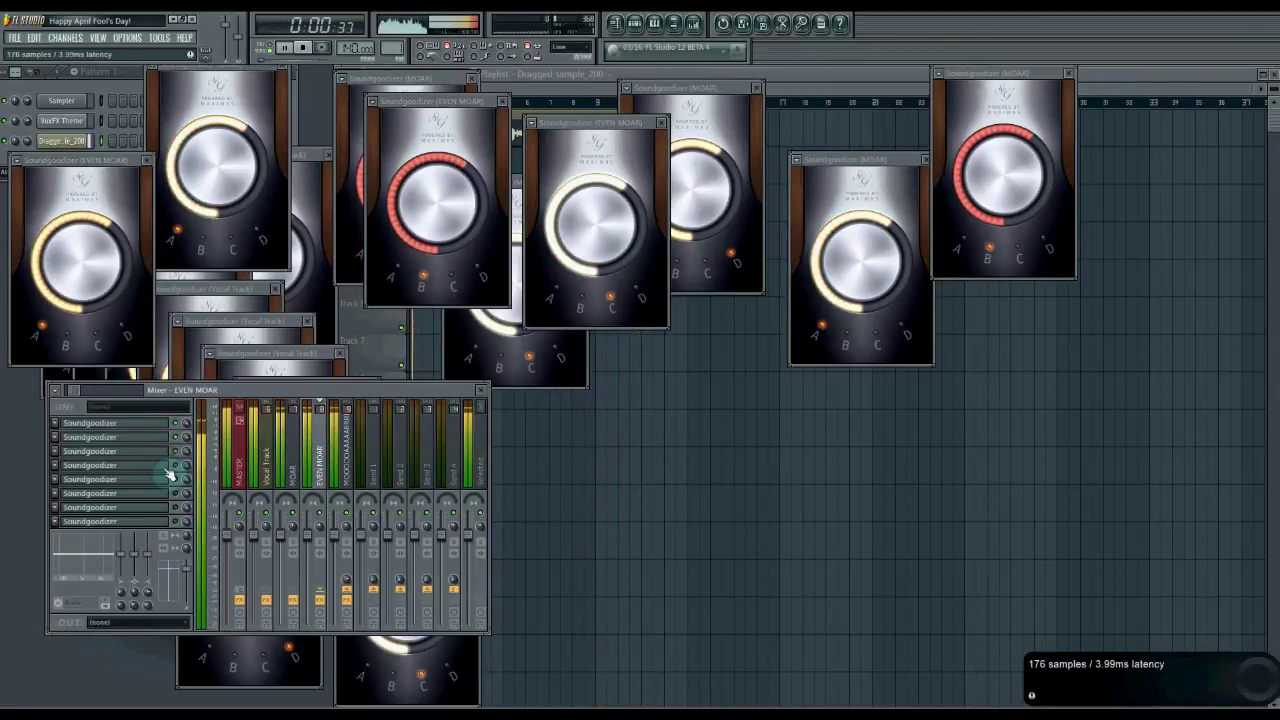
pyautogui.click(178, 465)
pyautogui.click(163, 482)
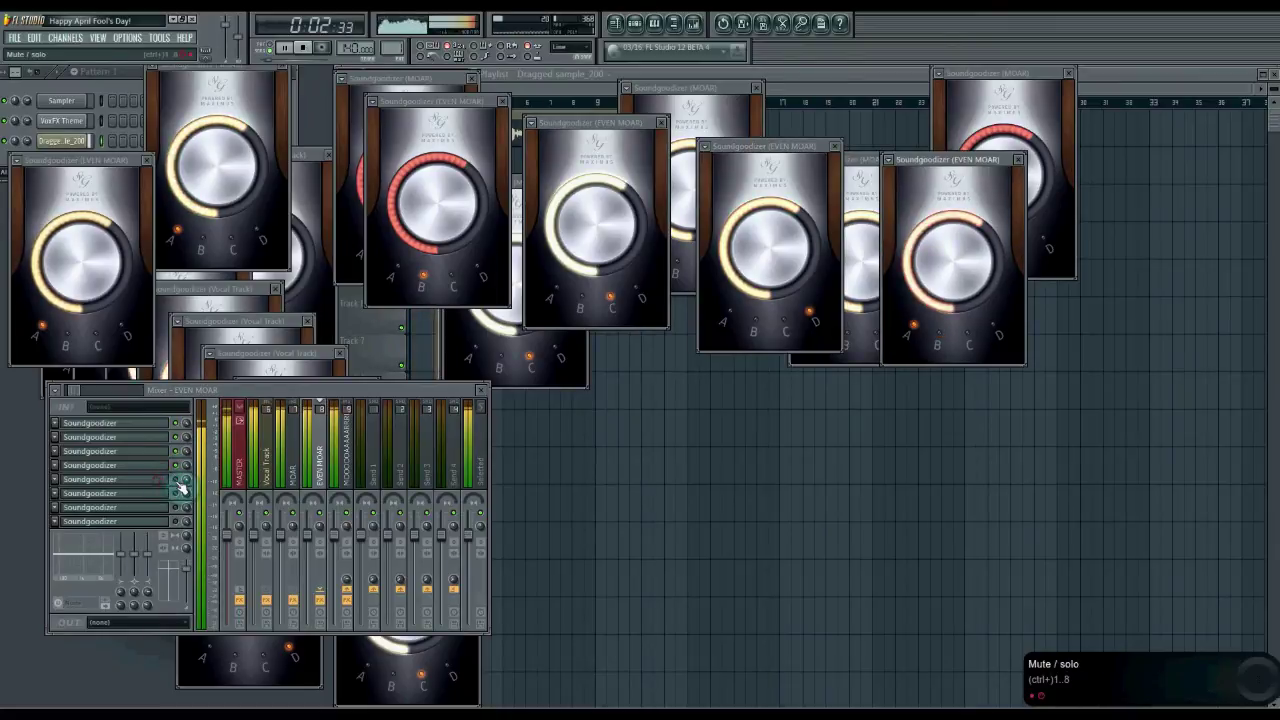
pyautogui.click(174, 493)
pyautogui.click(170, 507)
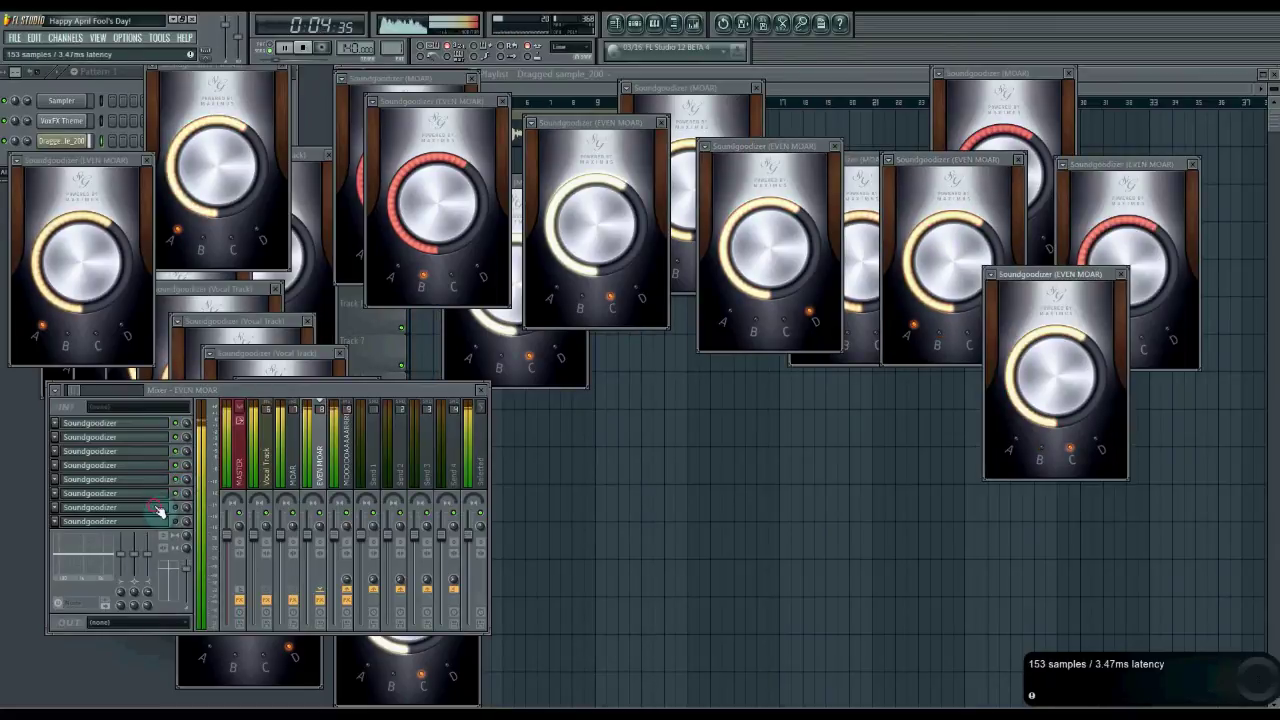
pyautogui.click(176, 521)
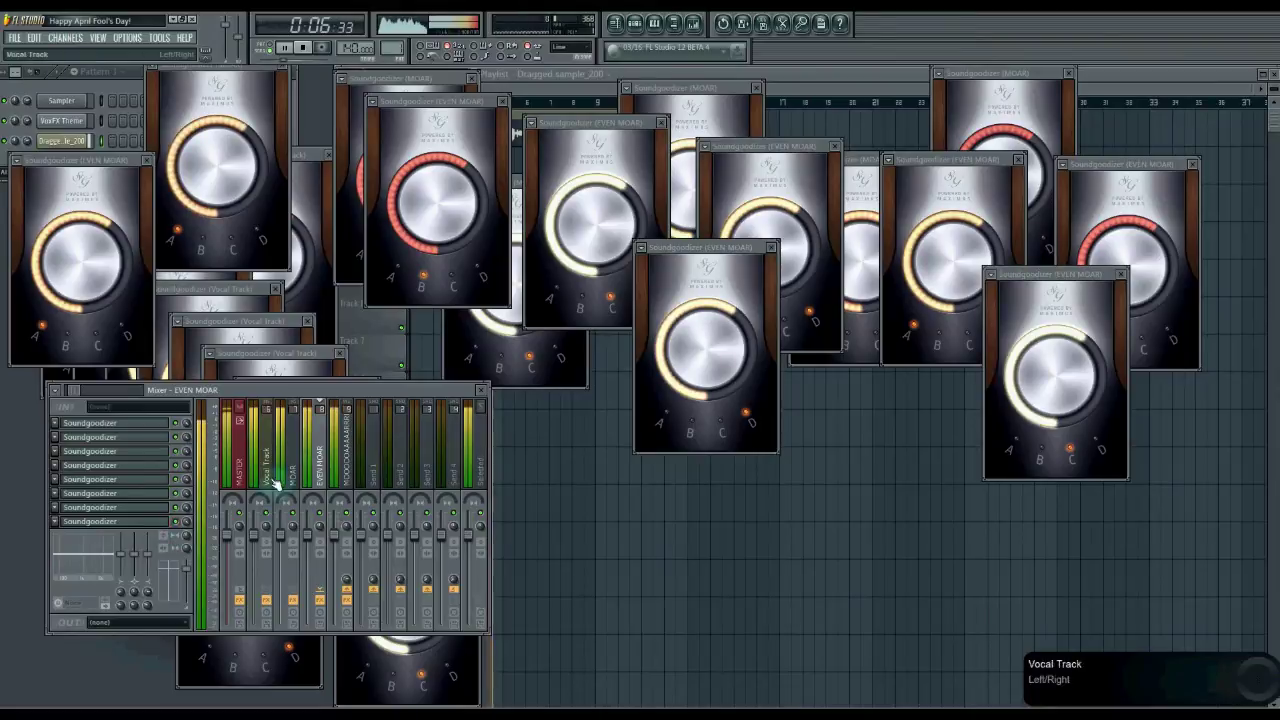
pyautogui.click(346, 445)
# - Open the MOOOOOAAAARRRR track's first Soundgoodizer windows, closing the sixth one again
pyautogui.click(167, 428)
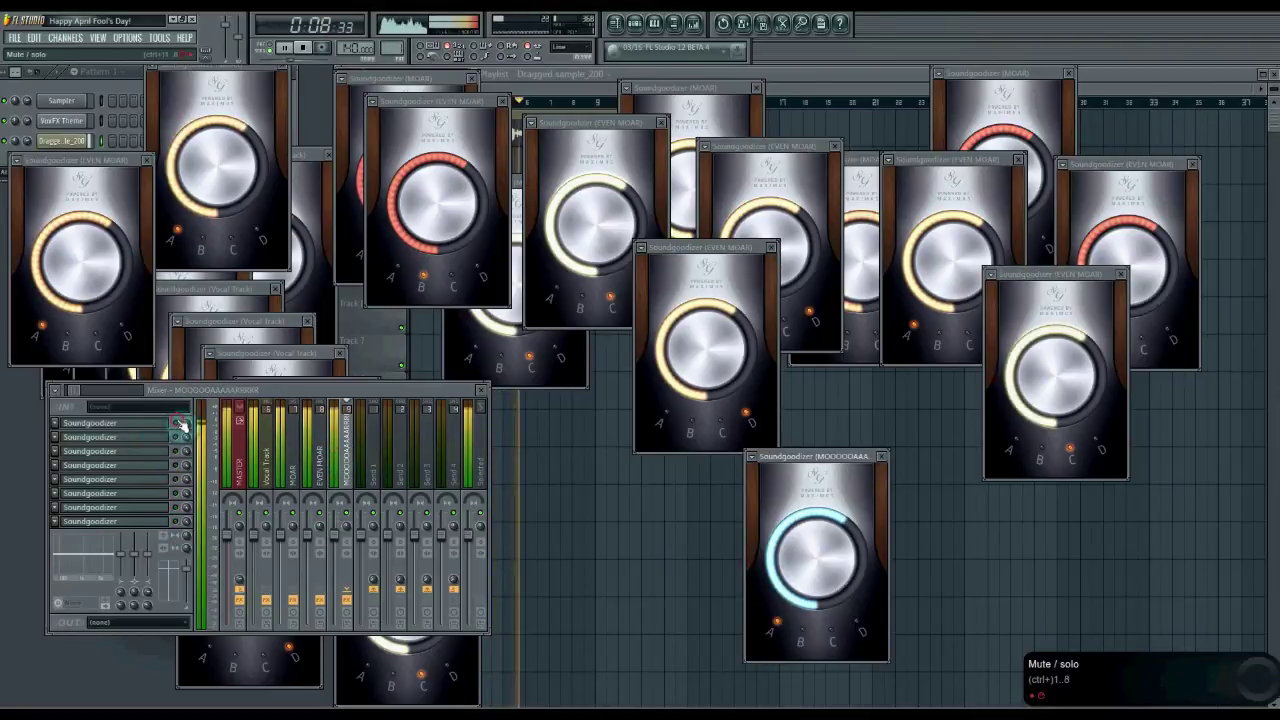
pyautogui.click(168, 451)
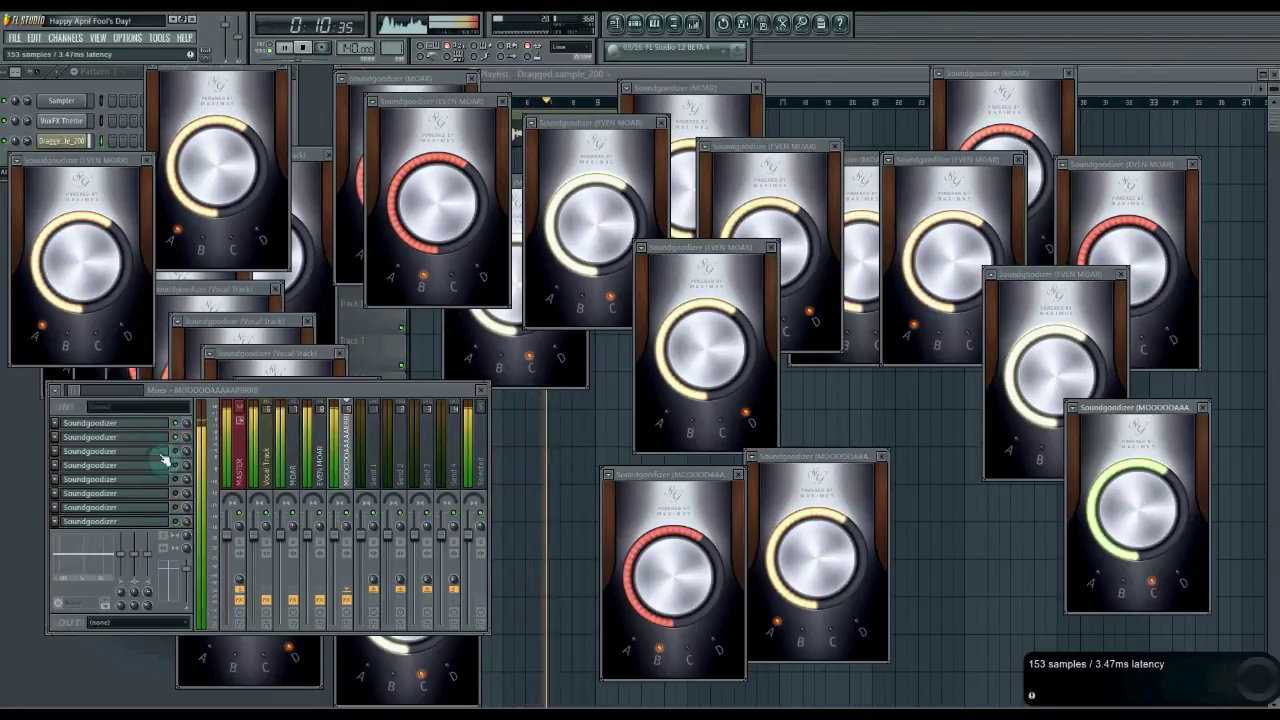
pyautogui.click(168, 452)
pyautogui.click(173, 466)
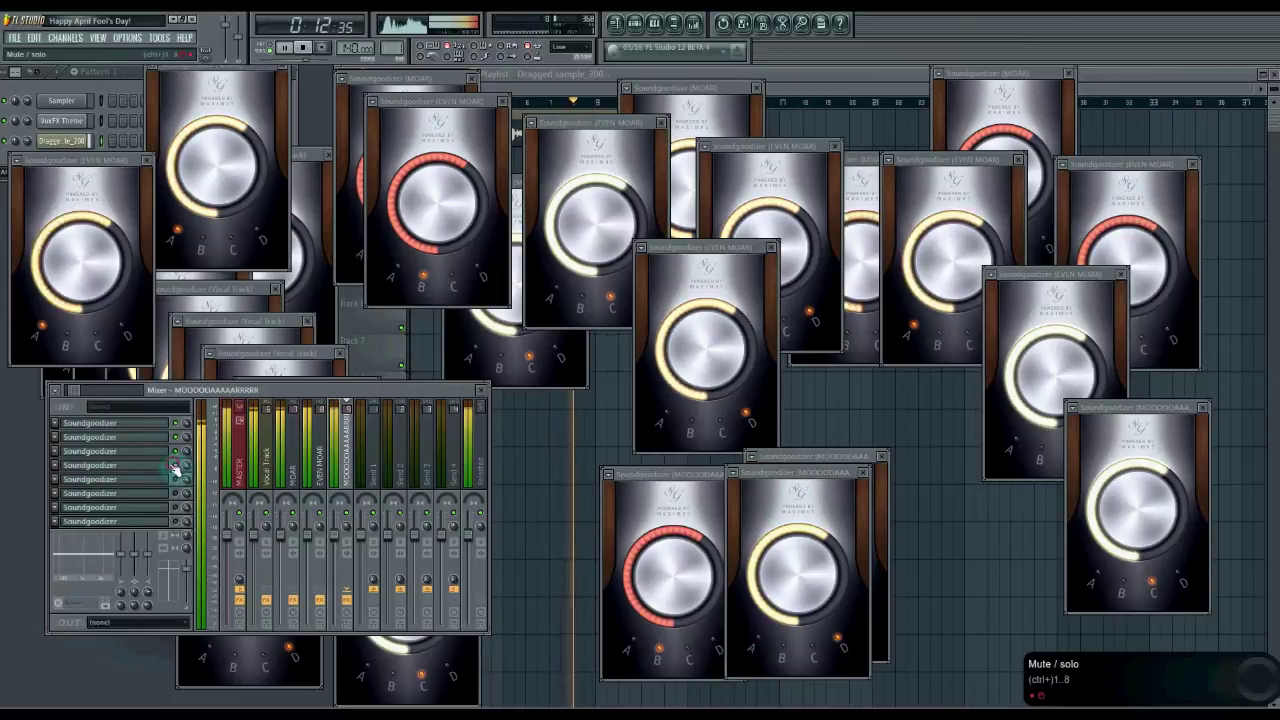
pyautogui.click(168, 480)
pyautogui.click(165, 493)
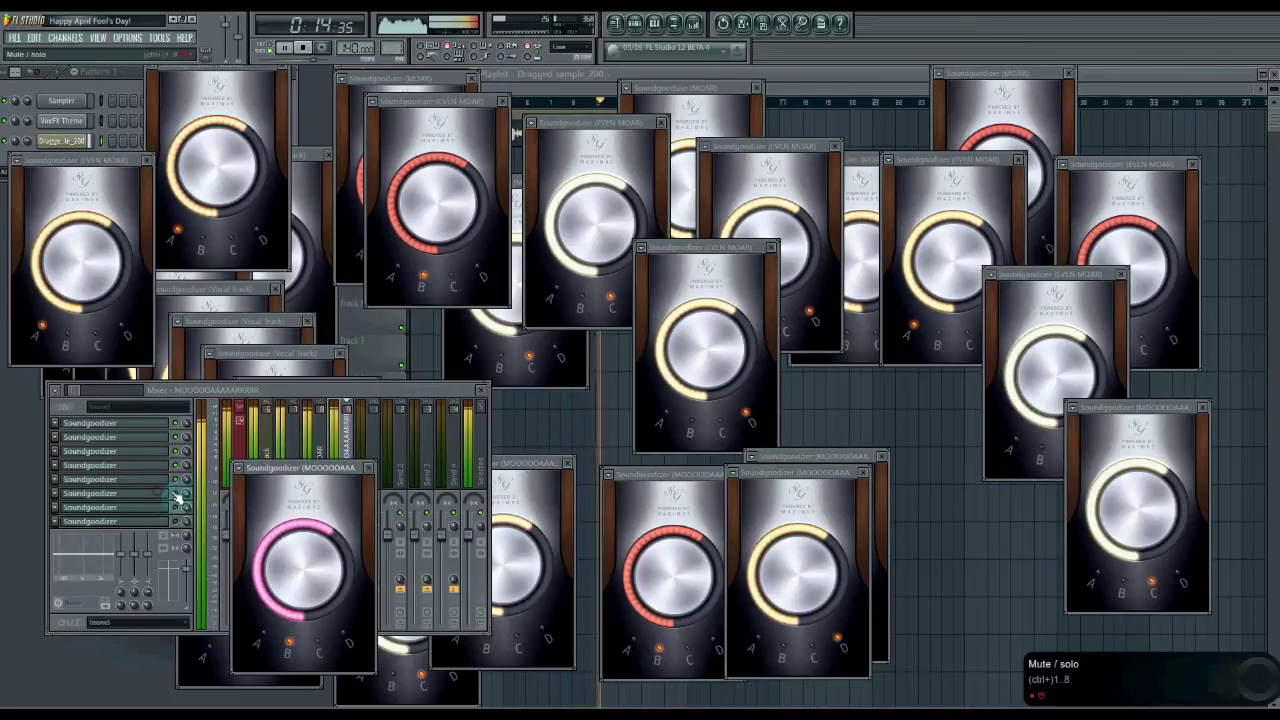
pyautogui.click(175, 496)
# - Open the remaining Soundgoodizer windows, move one off the effect list, and close those covering the mixer
pyautogui.click(160, 507)
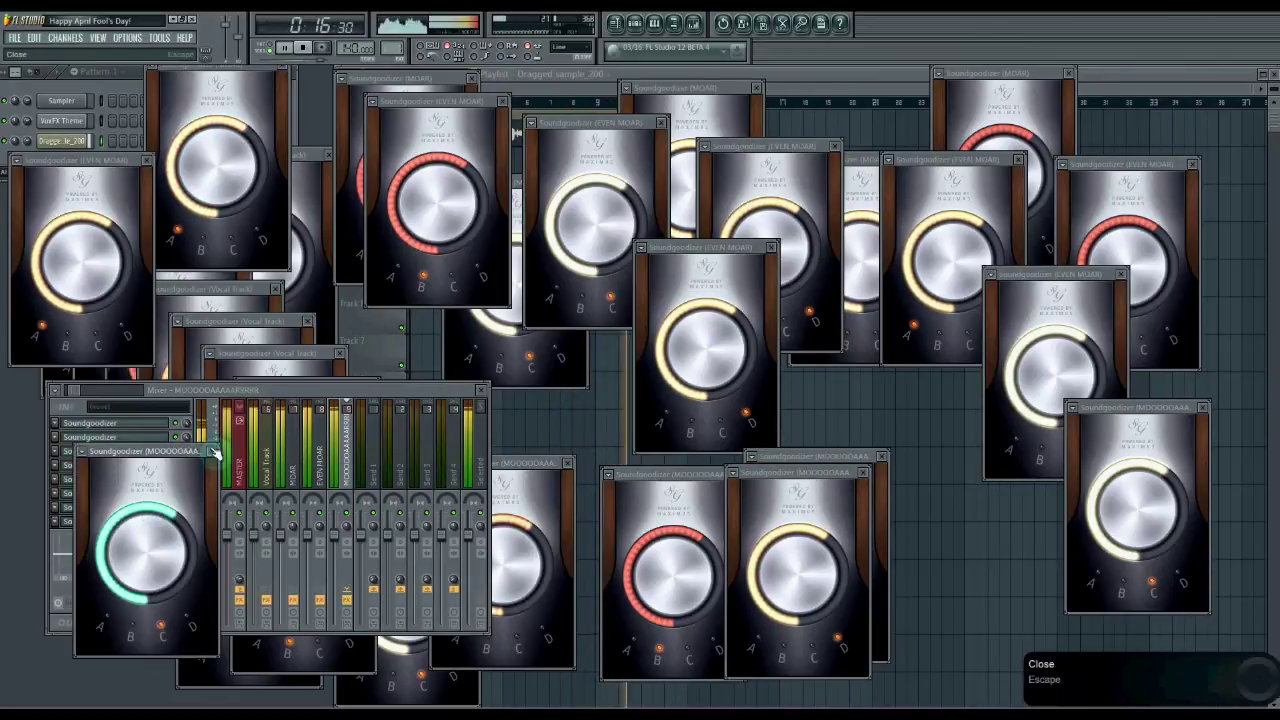
pyautogui.moveTo(150, 451); pyautogui.dragTo(325, 407)
pyautogui.click(183, 507)
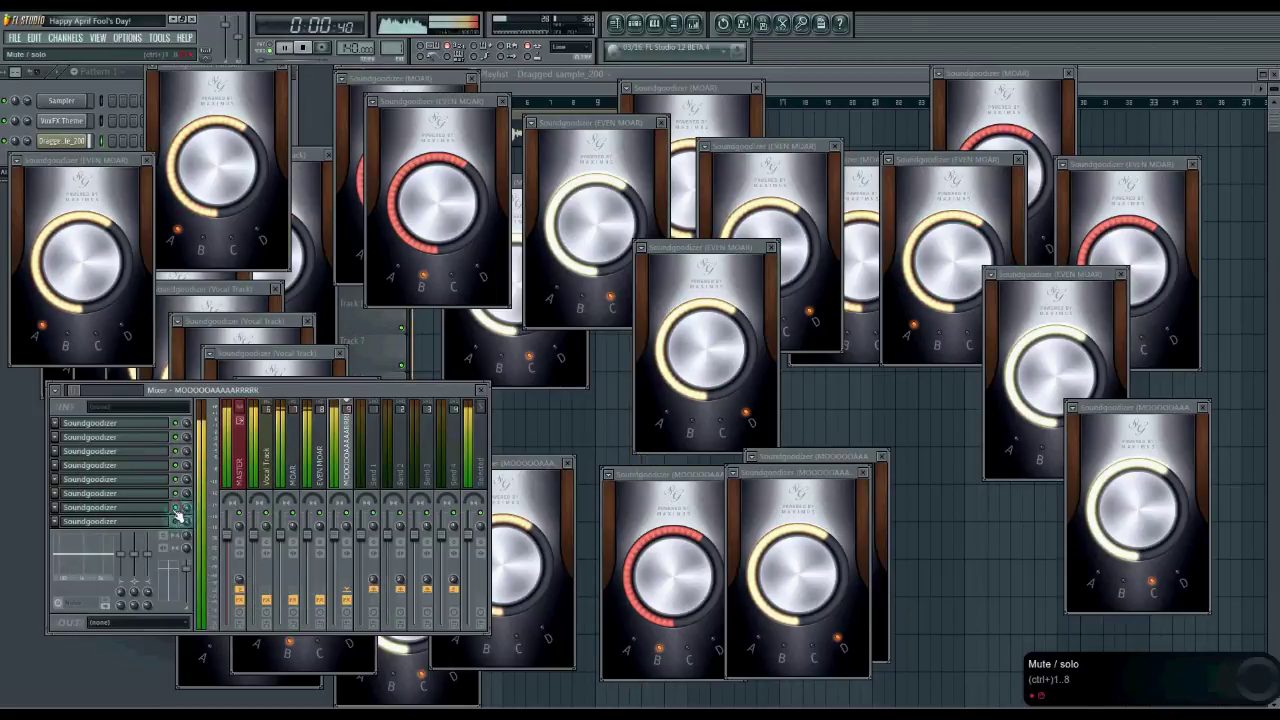
pyautogui.click(160, 528)
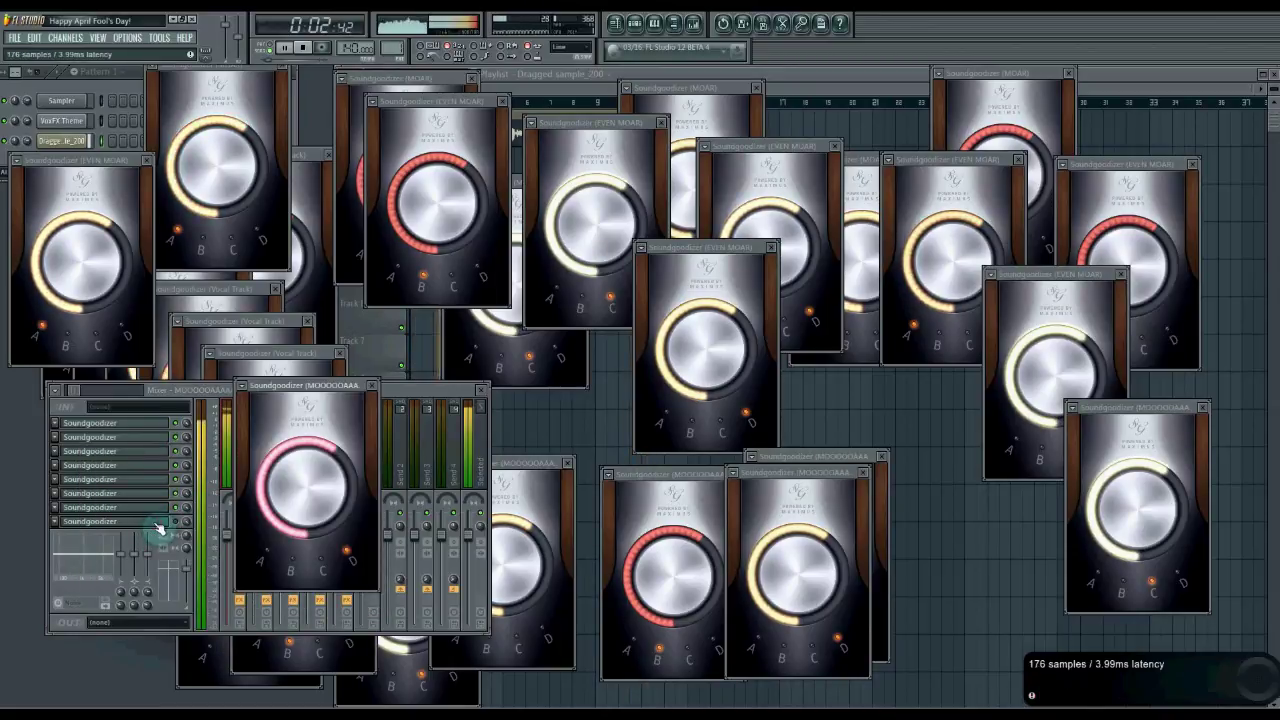
pyautogui.click(185, 527)
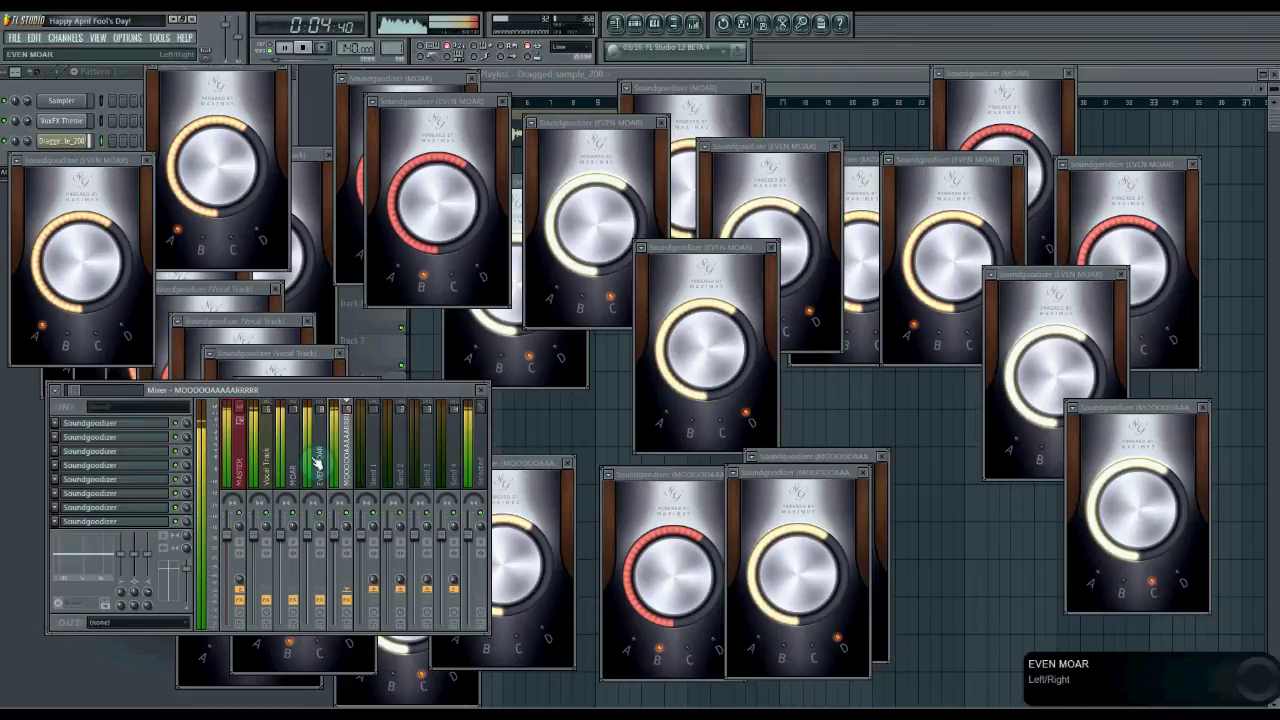